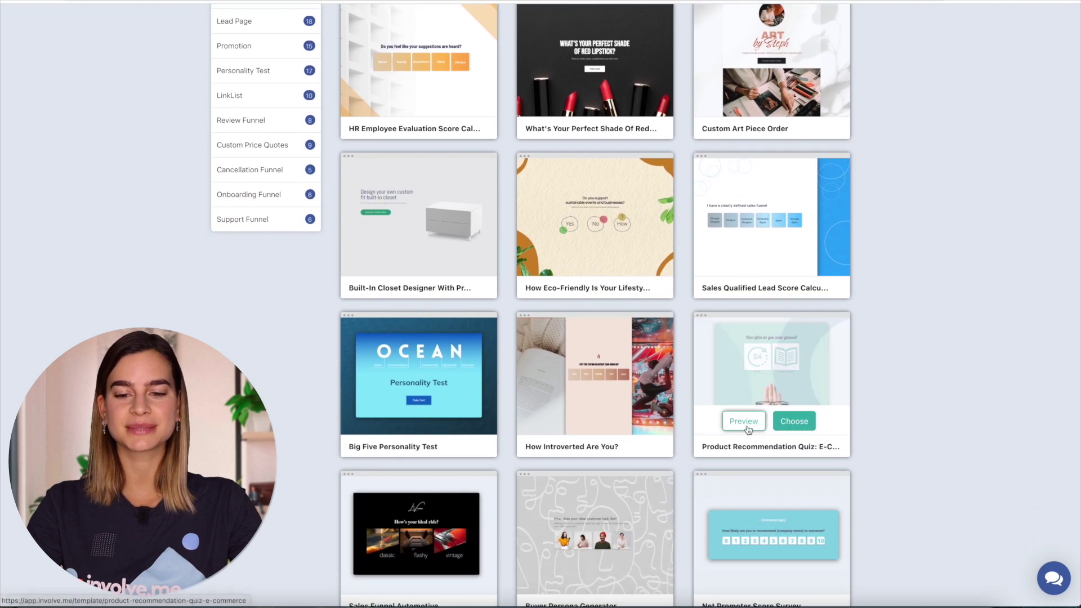
pyautogui.click(744, 422)
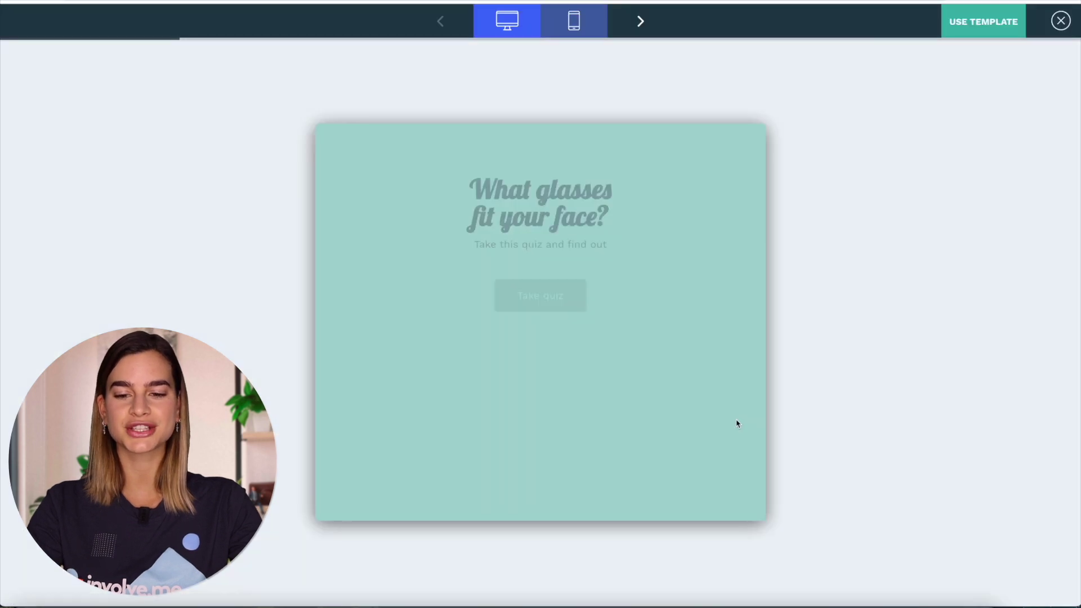
pyautogui.click(643, 23)
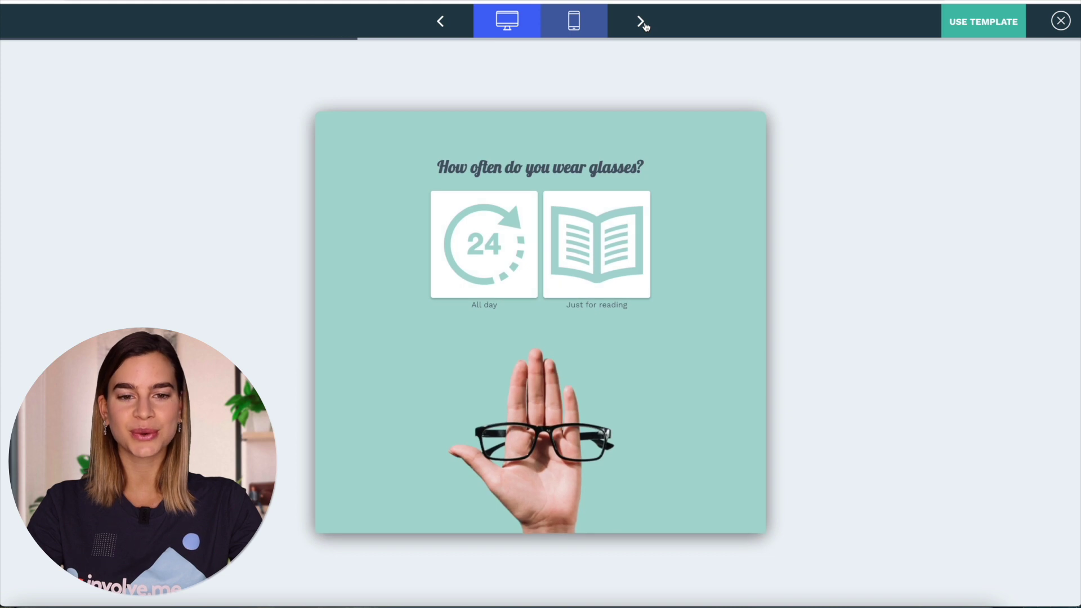
pyautogui.click(643, 22)
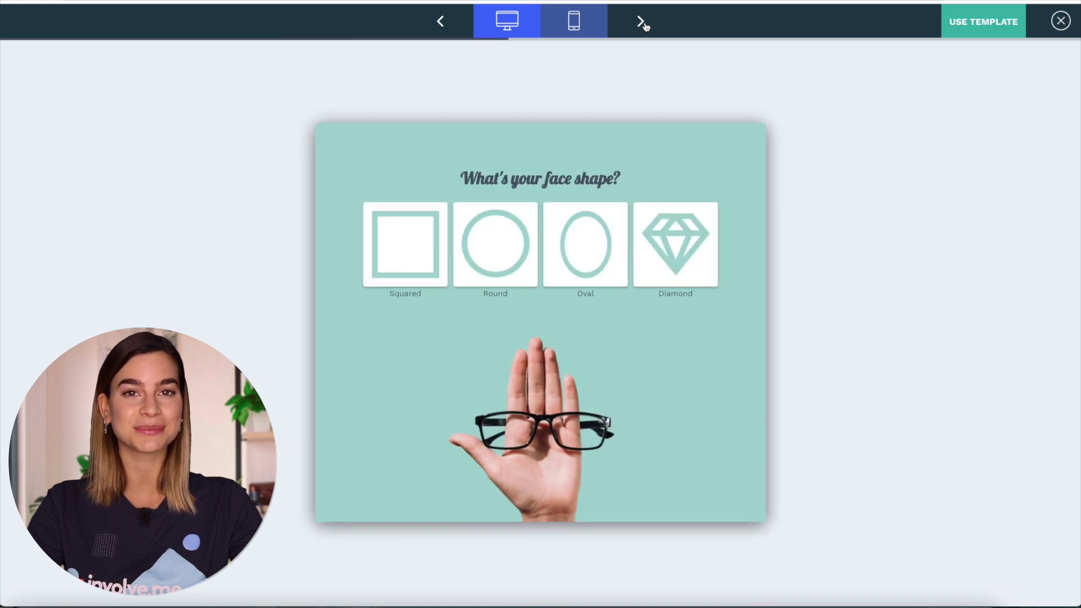
pyautogui.click(643, 22)
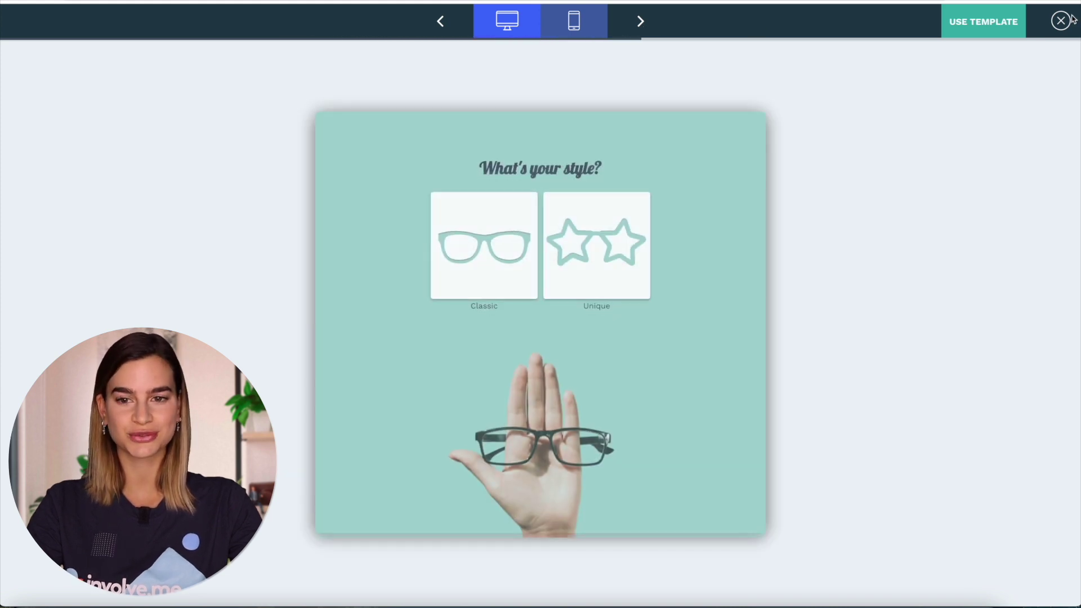
pyautogui.click(1062, 22)
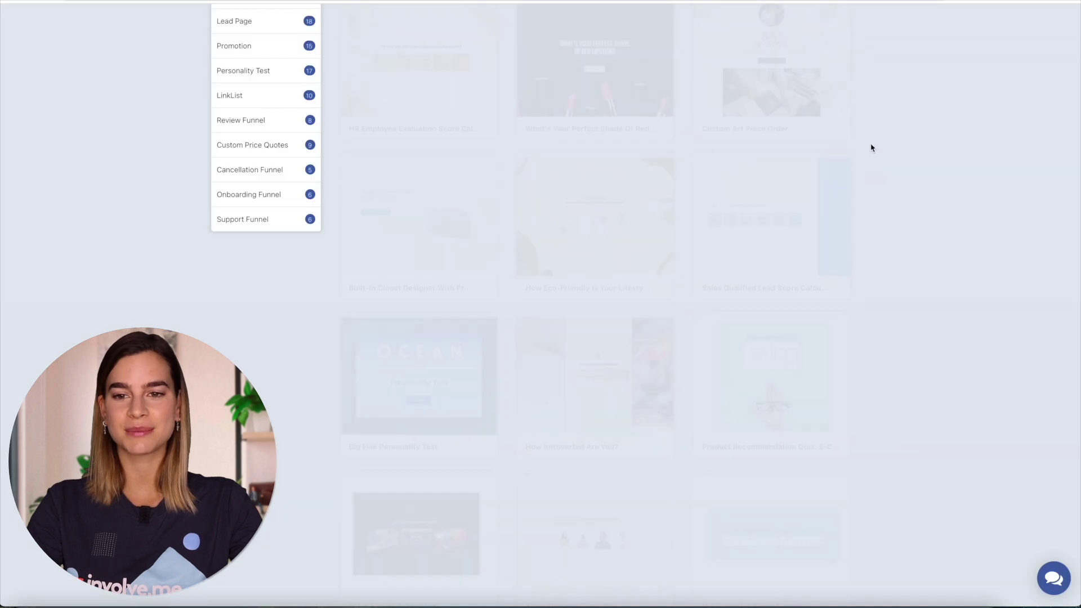
pyautogui.scroll(3, 890, 171)
pyautogui.scroll(3, 890, 172)
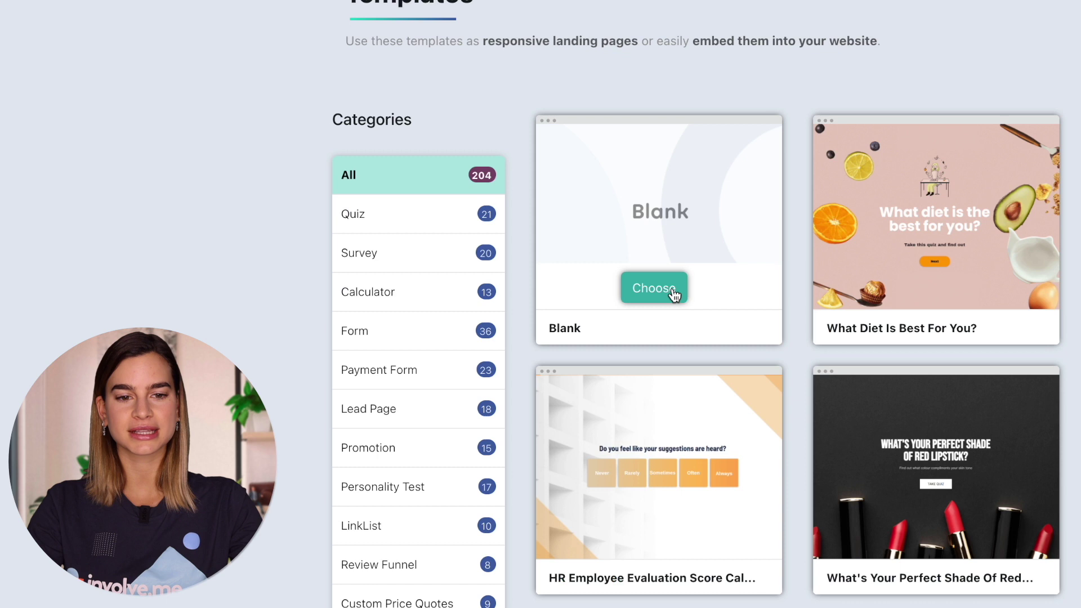
pyautogui.click(428, 260)
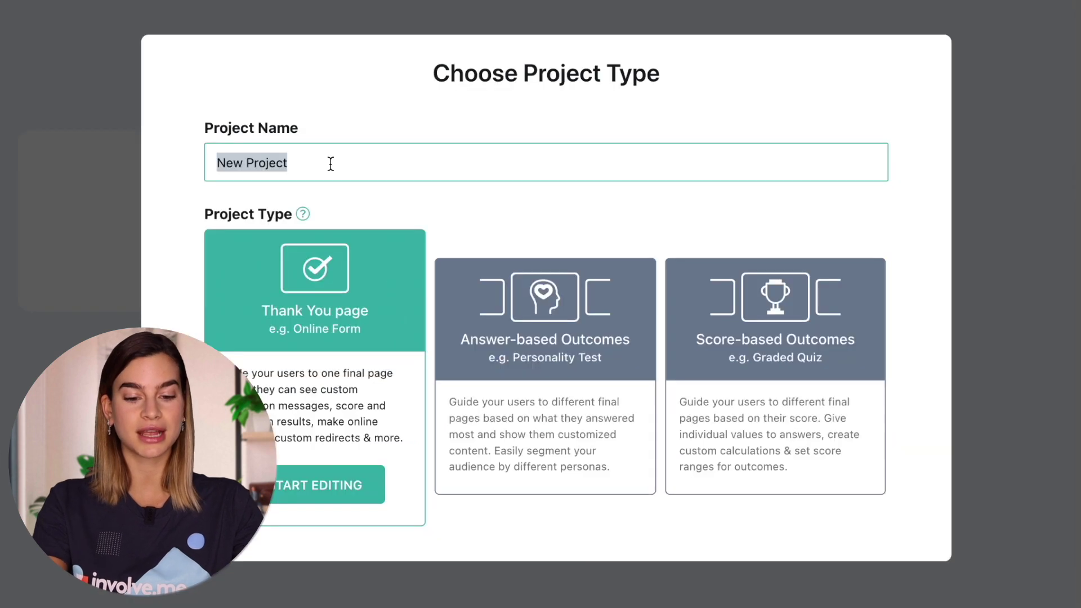
# Create a blank project named 'Glasses Product Recommendation' using Answer-based Outcomes
pyautogui.write('Glasses')
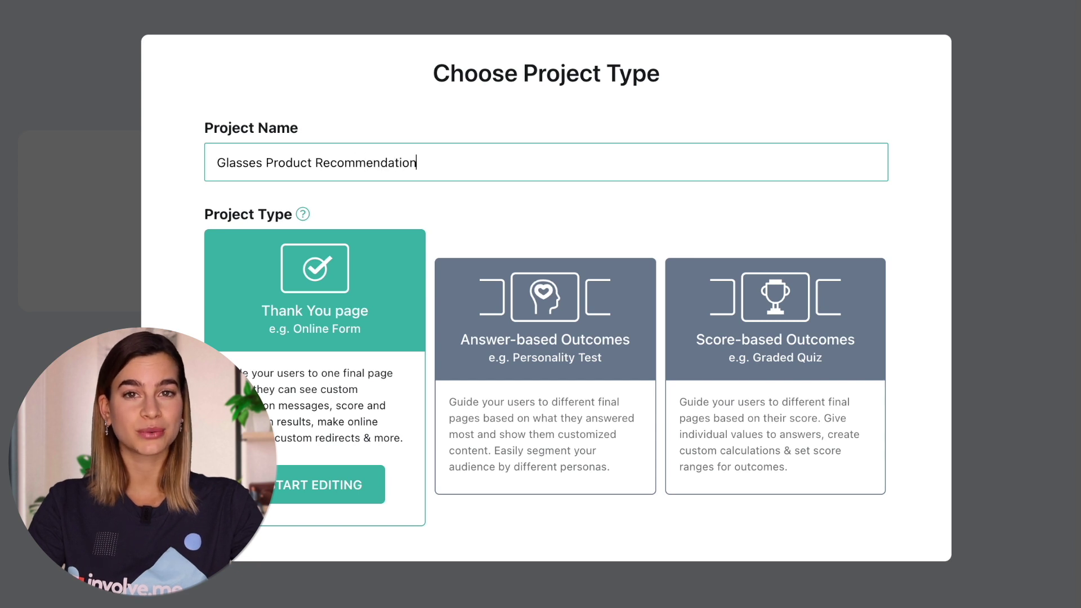
pyautogui.click(571, 417)
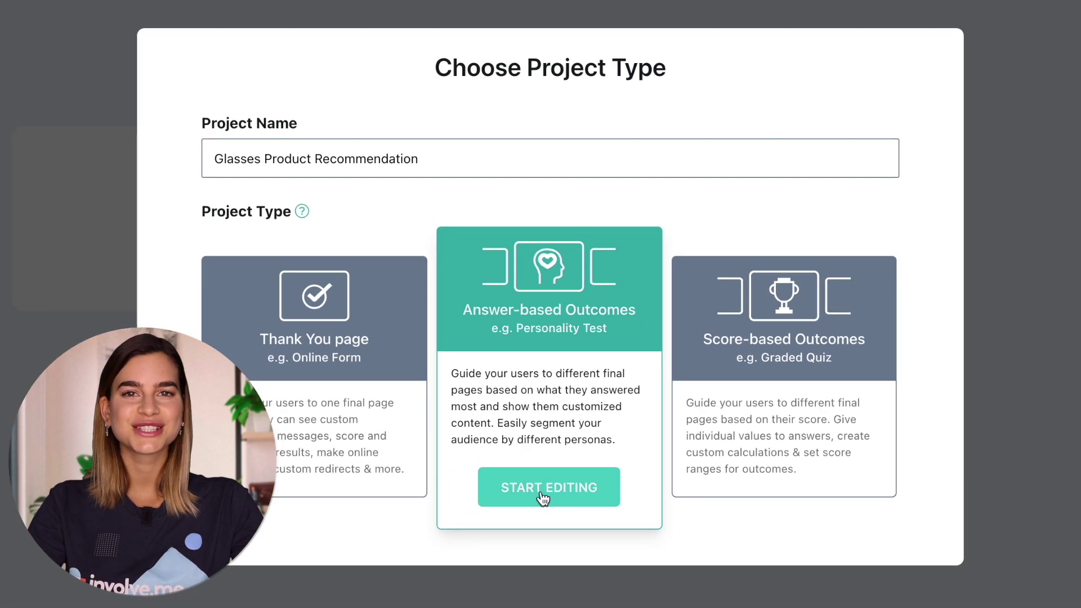
pyautogui.click(170, 528)
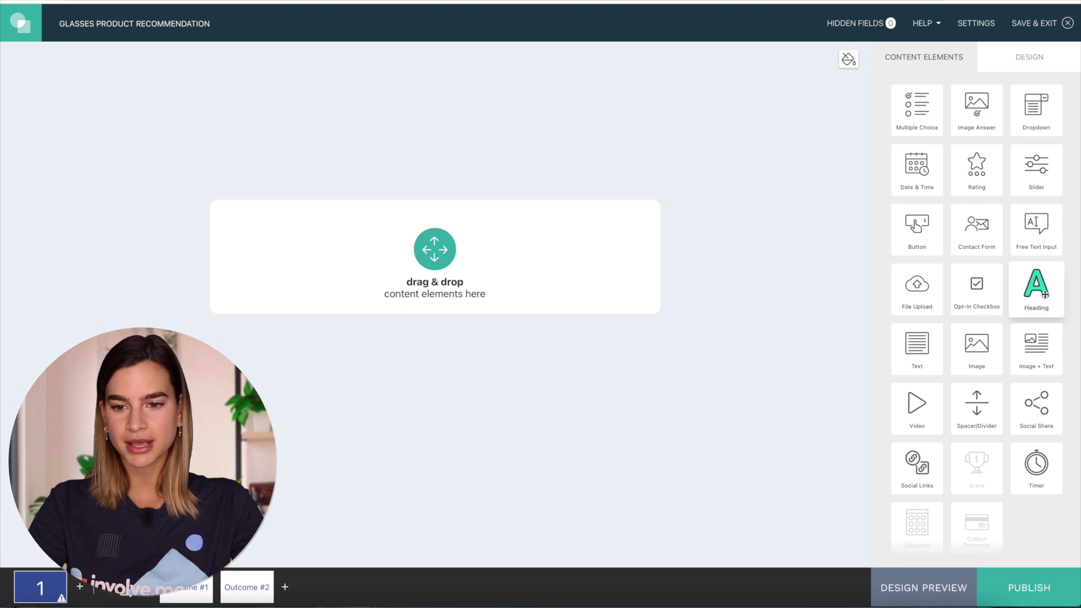
# Add a 'This is a headline' Heading block to the empty first page
pyautogui.moveTo(1045, 294); pyautogui.dragTo(459, 307)
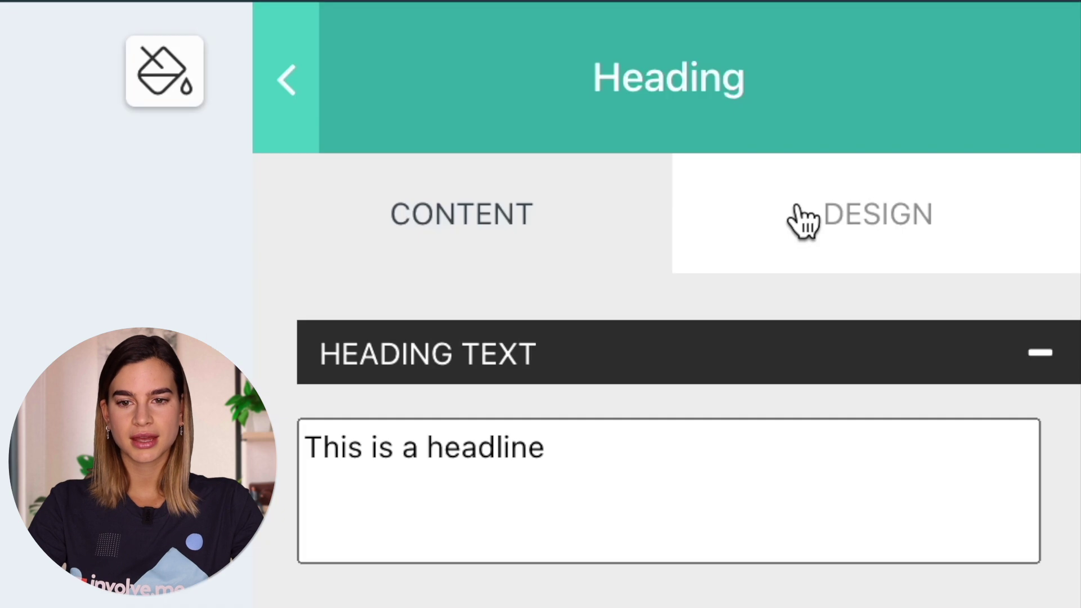
pyautogui.click(1008, 221)
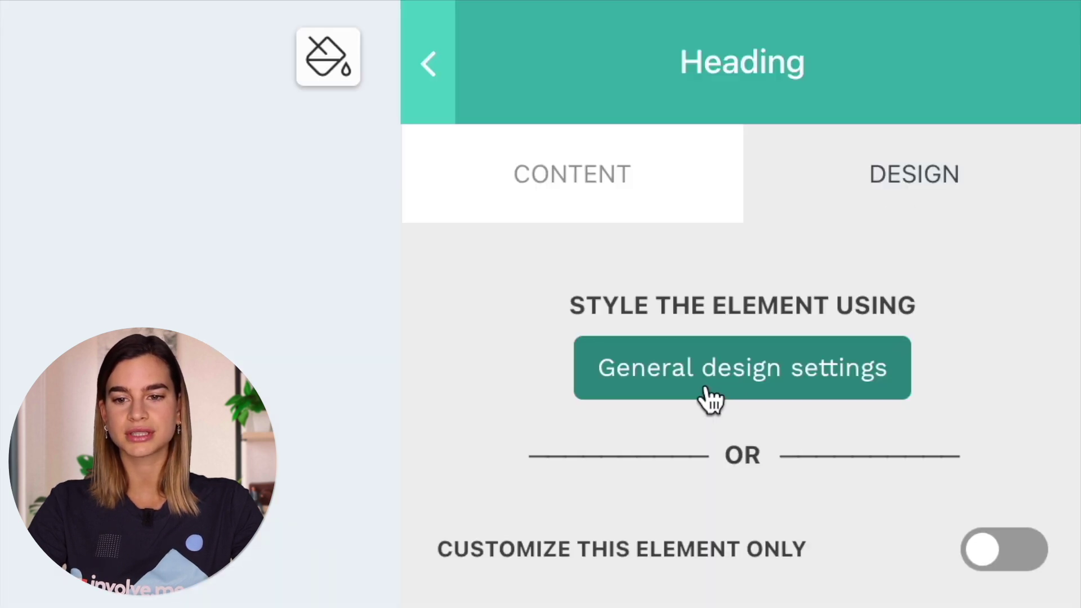
pyautogui.click(710, 398)
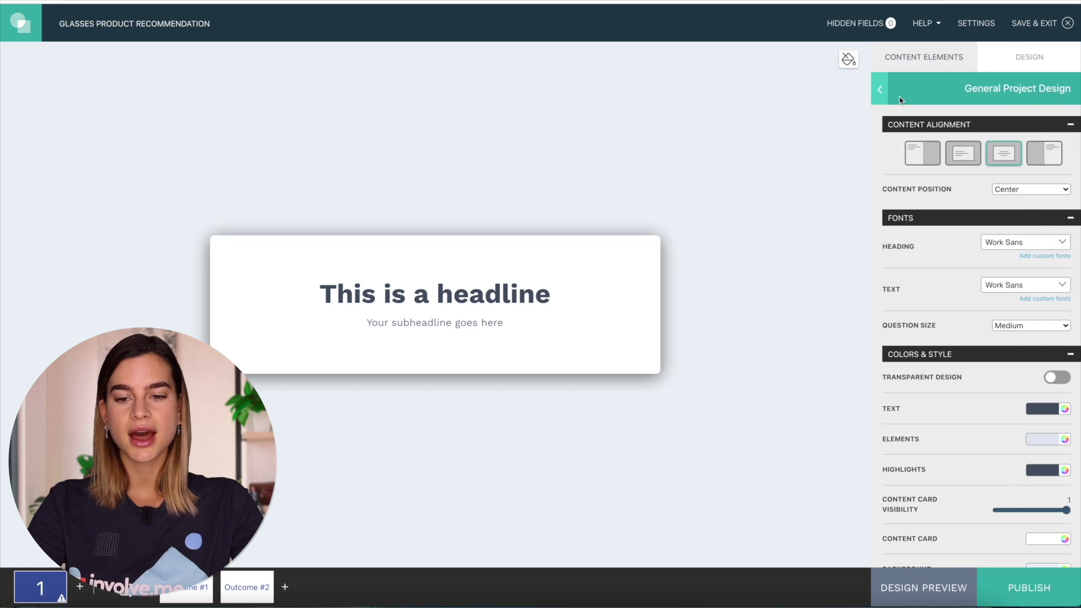
# Bring up the General Project Design settings from the Design tab
pyautogui.click(880, 90)
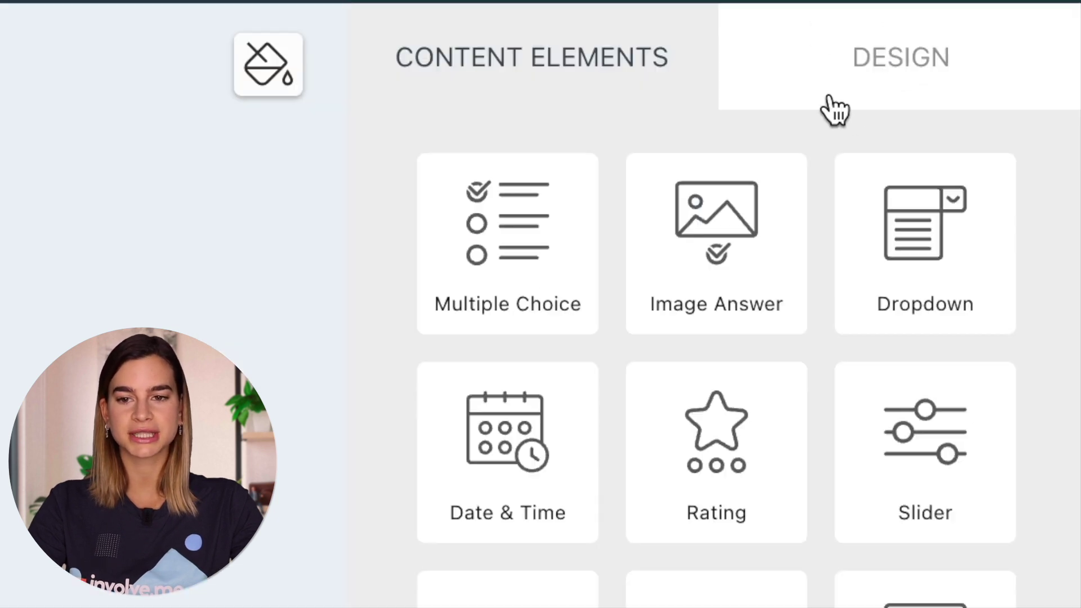
pyautogui.click(939, 75)
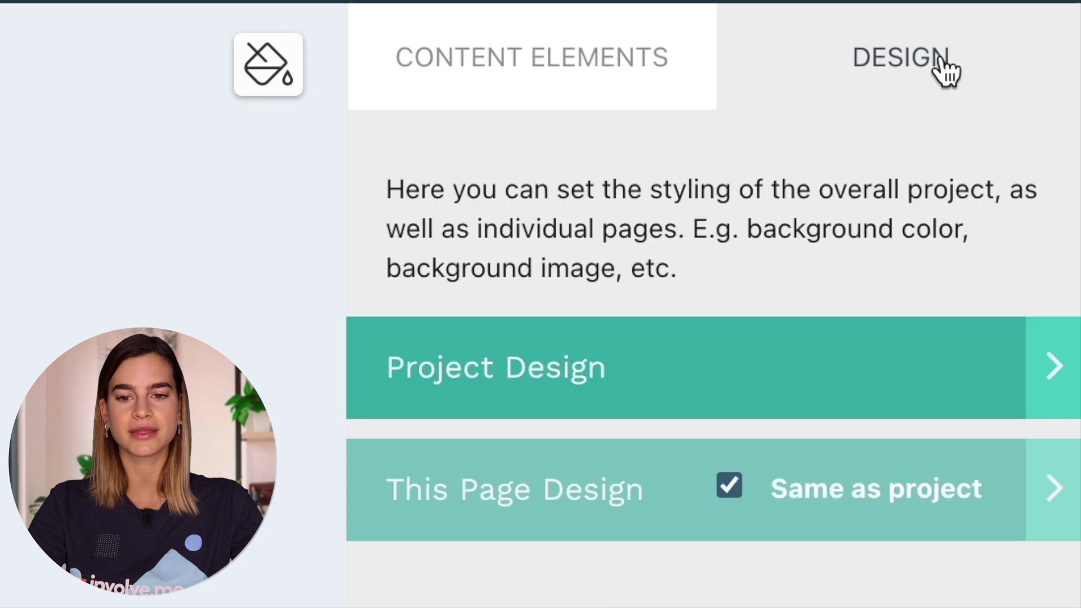
pyautogui.click(890, 389)
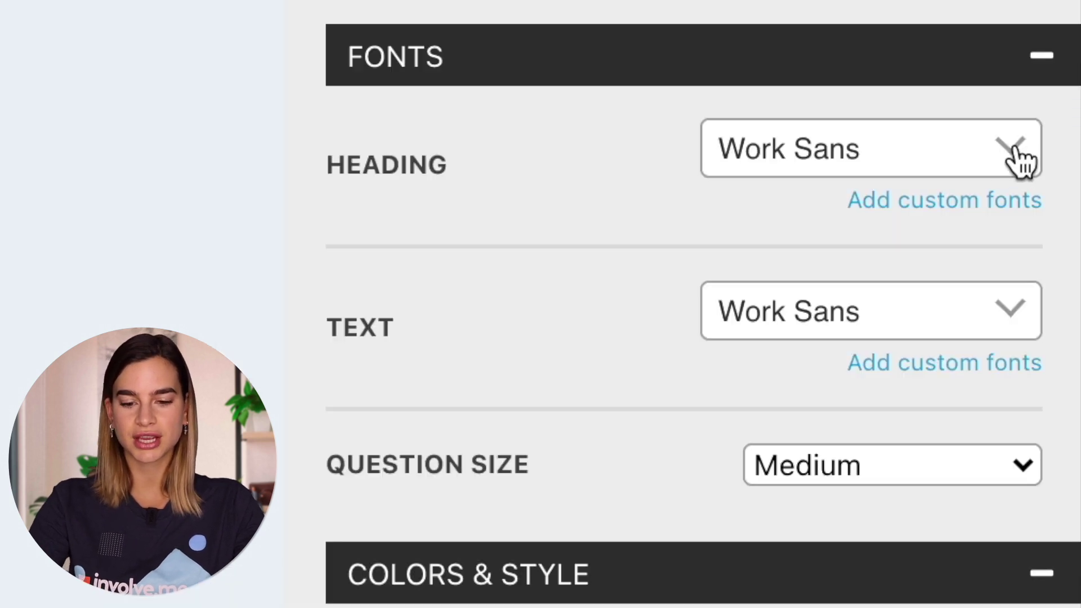
# Set the project heading font to Lobster
pyautogui.click(1061, 243)
pyautogui.write('lob')
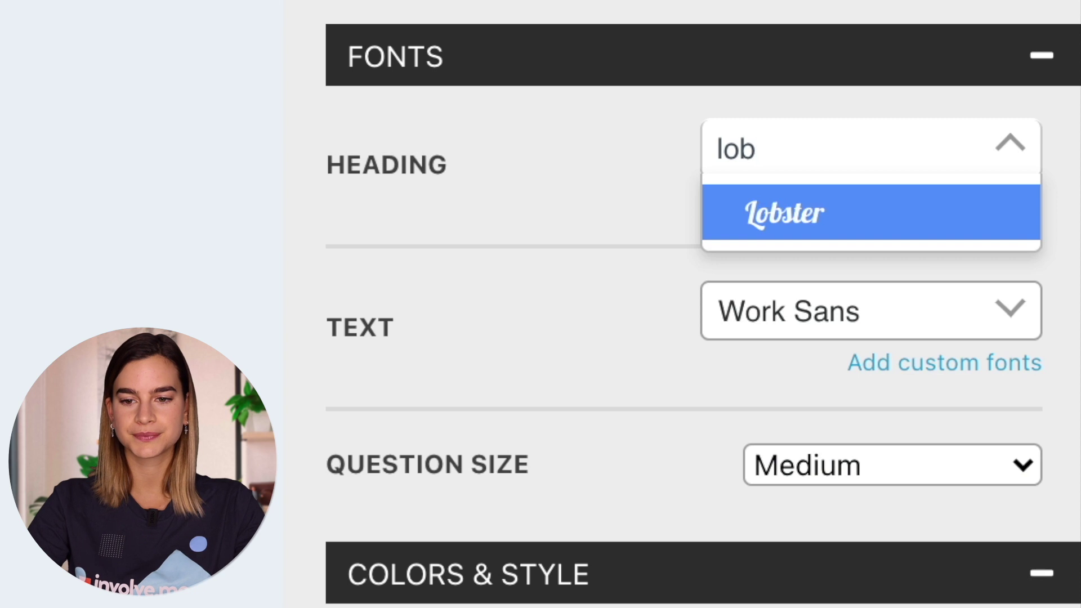
pyautogui.click(961, 223)
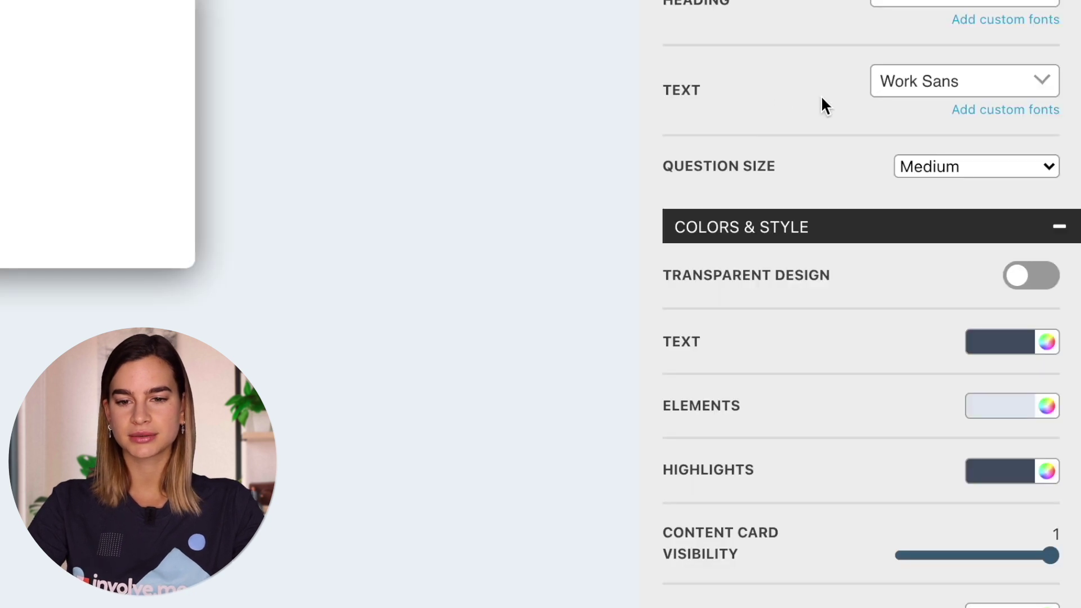
# Set the content card colour to HEX A5D3D1 and save the project design
pyautogui.scroll(-5, 823, 104)
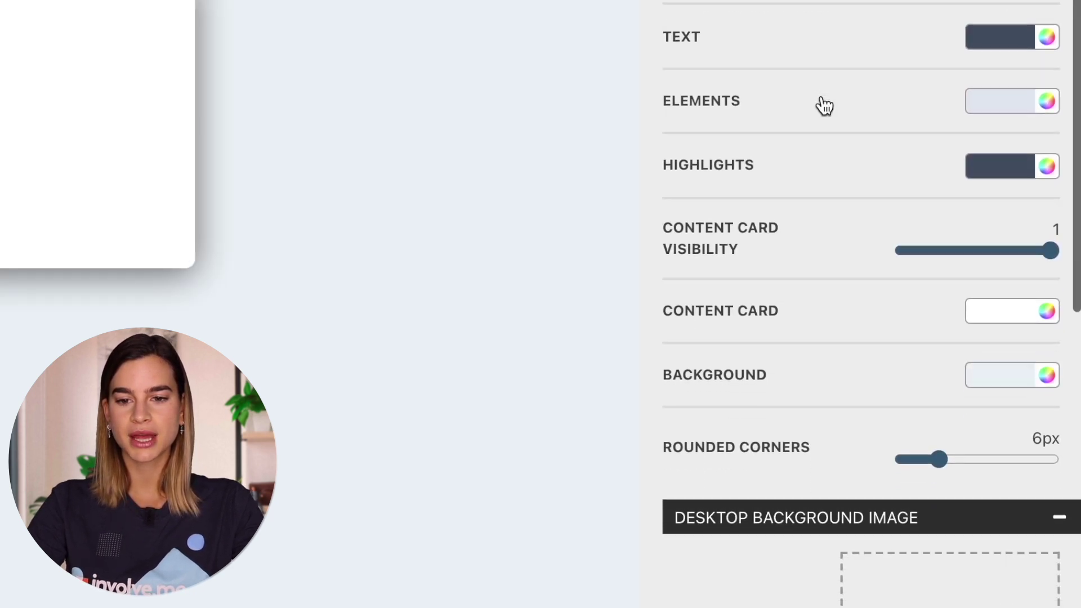
pyautogui.click(1051, 249)
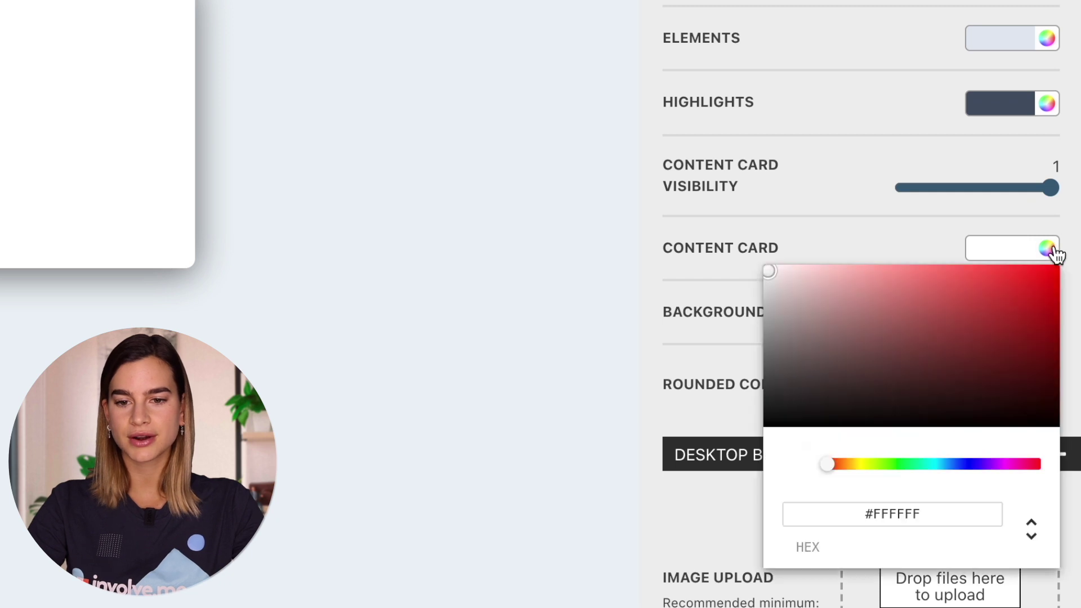
pyautogui.moveTo(932, 515); pyautogui.dragTo(877, 520)
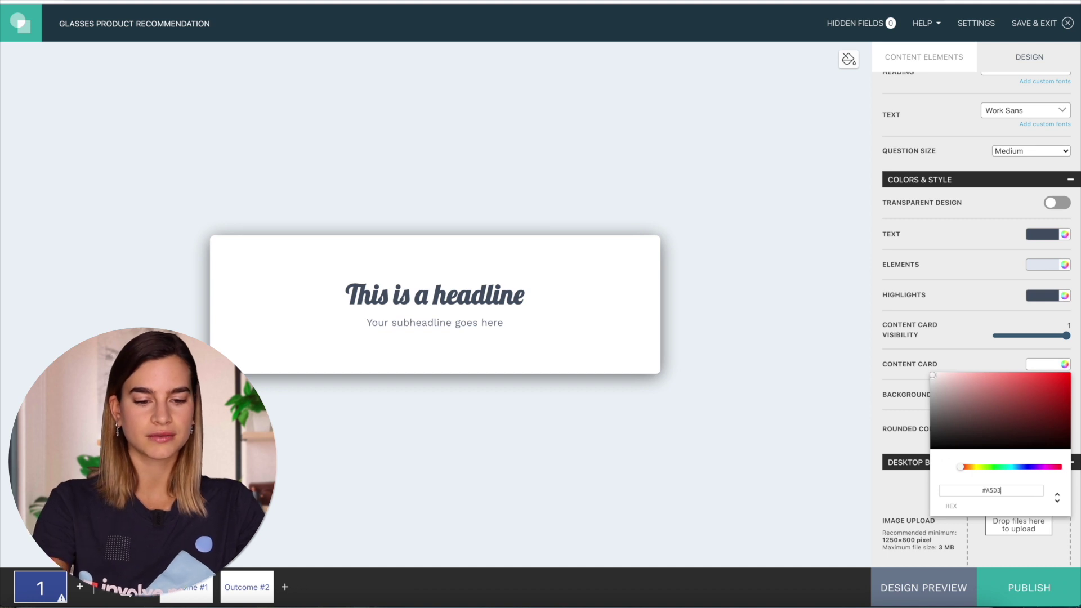
pyautogui.write('A5D3D1')
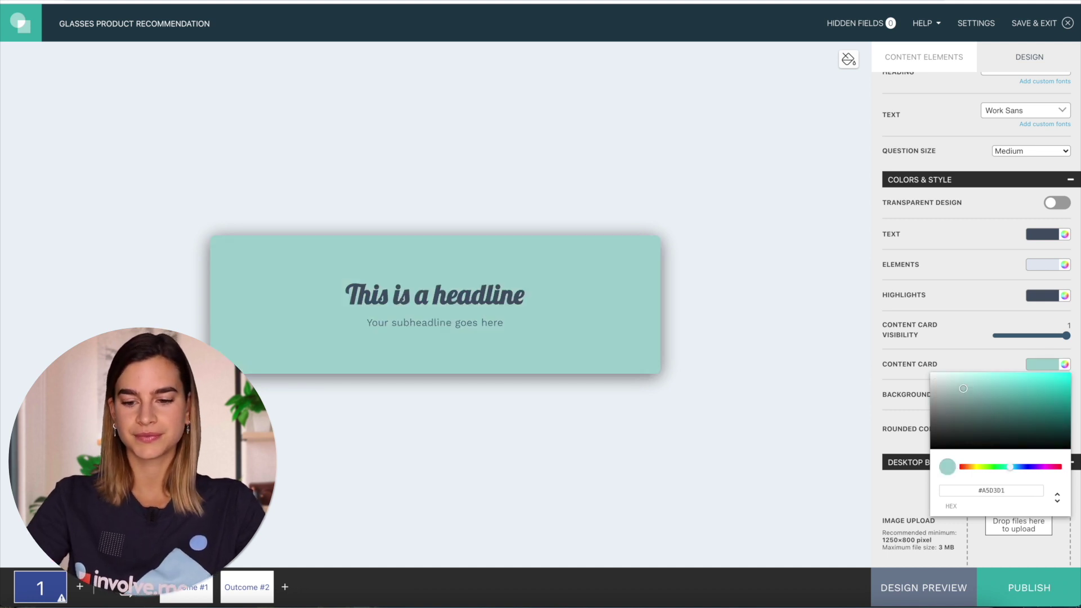
pyautogui.click(905, 496)
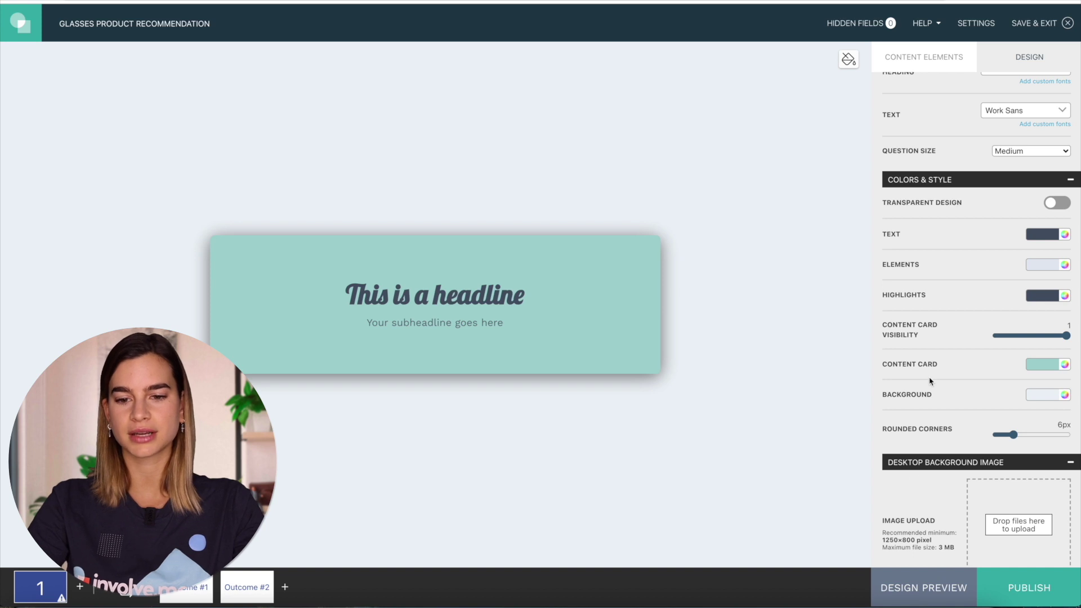
pyautogui.scroll(-5, 930, 382)
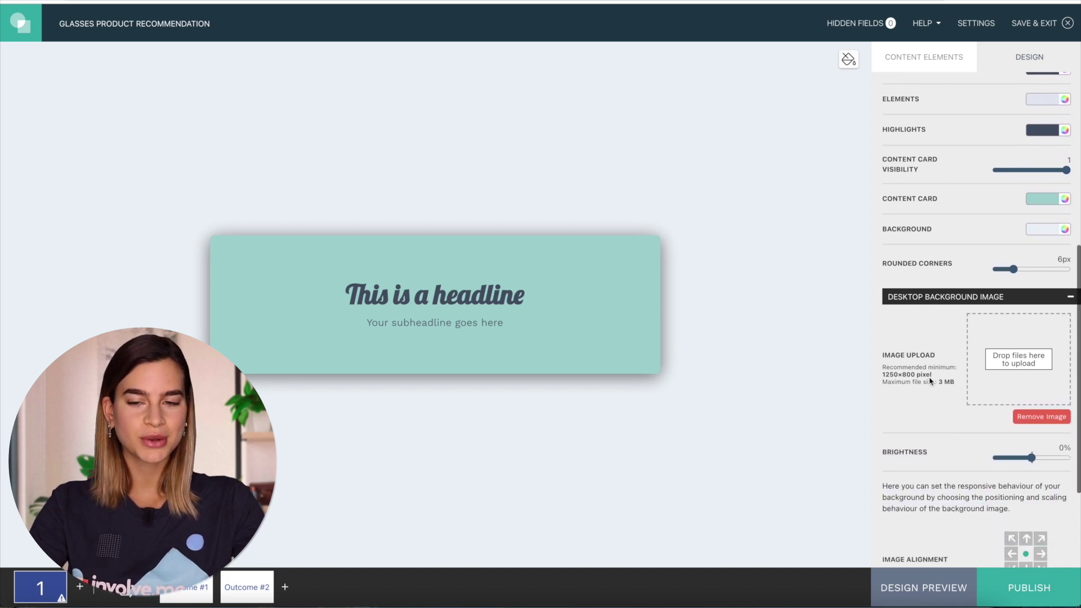
pyautogui.scroll(-1, 931, 382)
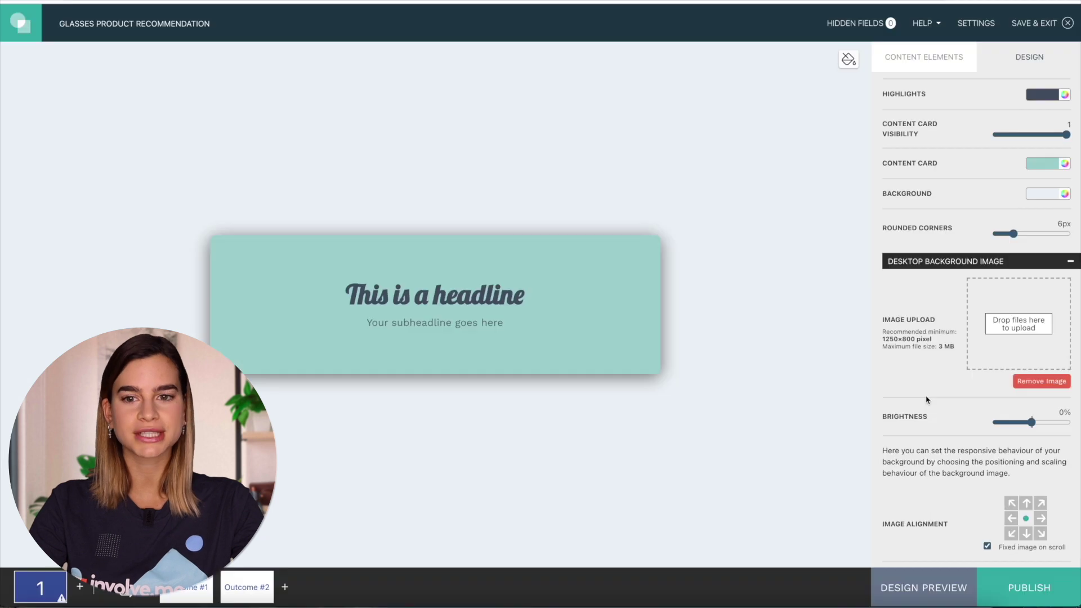
pyautogui.scroll(-3, 935, 406)
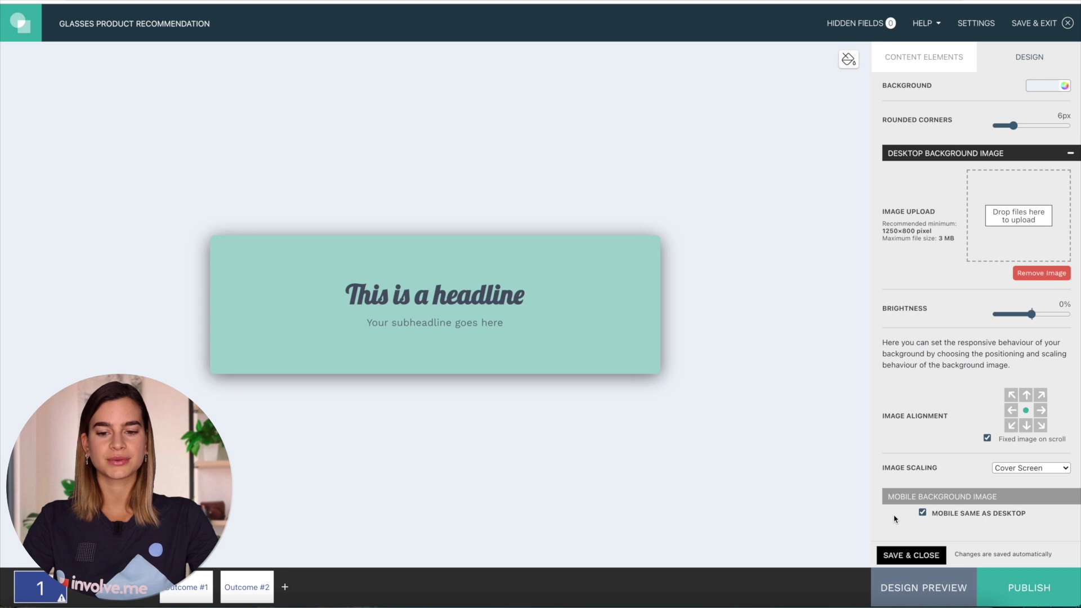
pyautogui.click(901, 556)
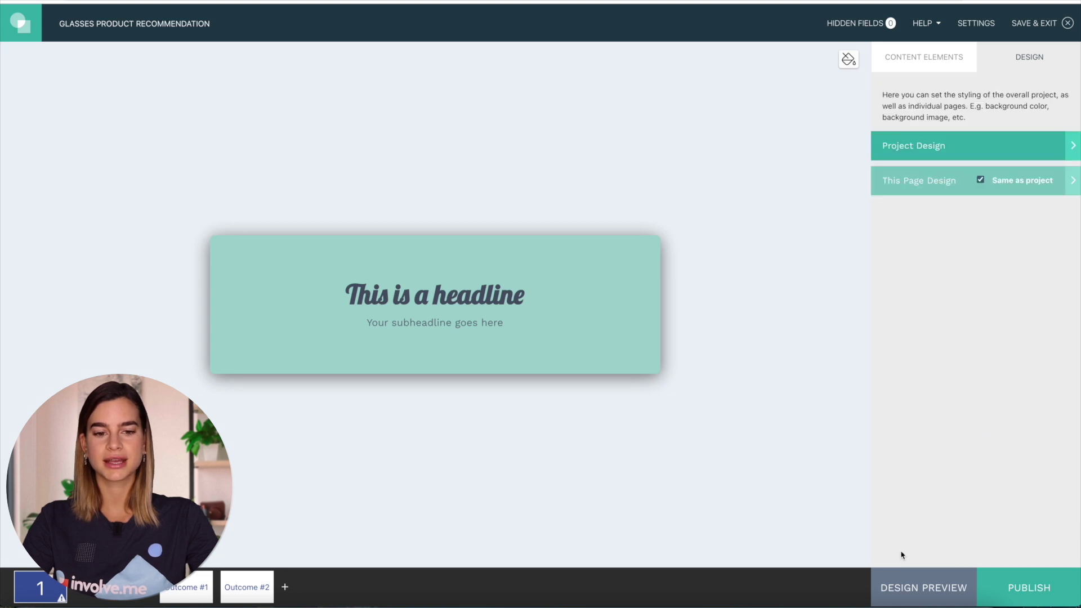
# Change the intro heading to 'What glasses / fit your face?' on two lines
pyautogui.click(572, 313)
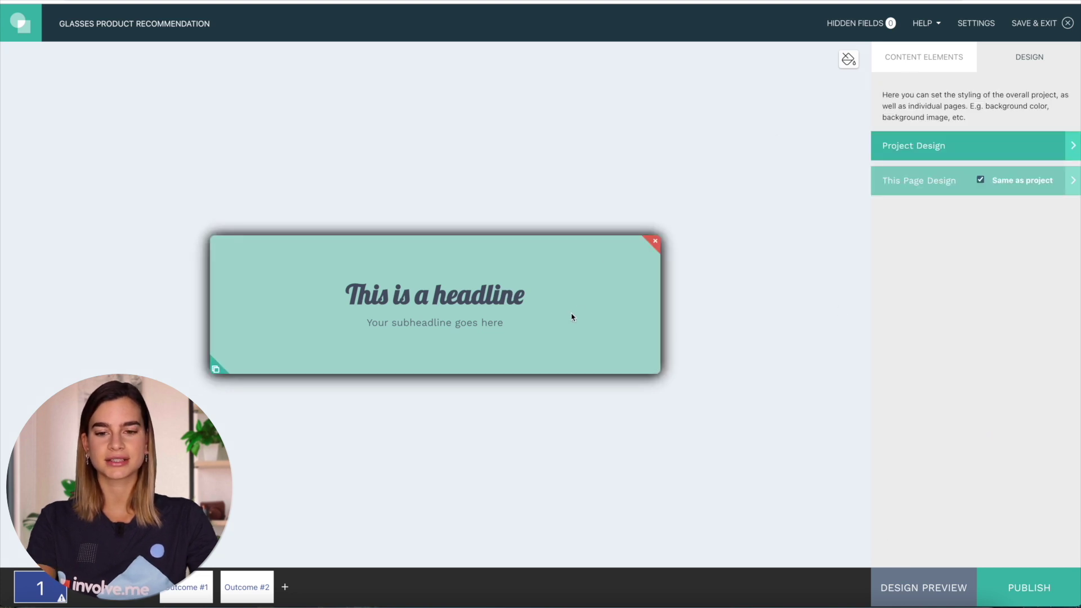
pyautogui.moveTo(962, 156); pyautogui.dragTo(875, 158)
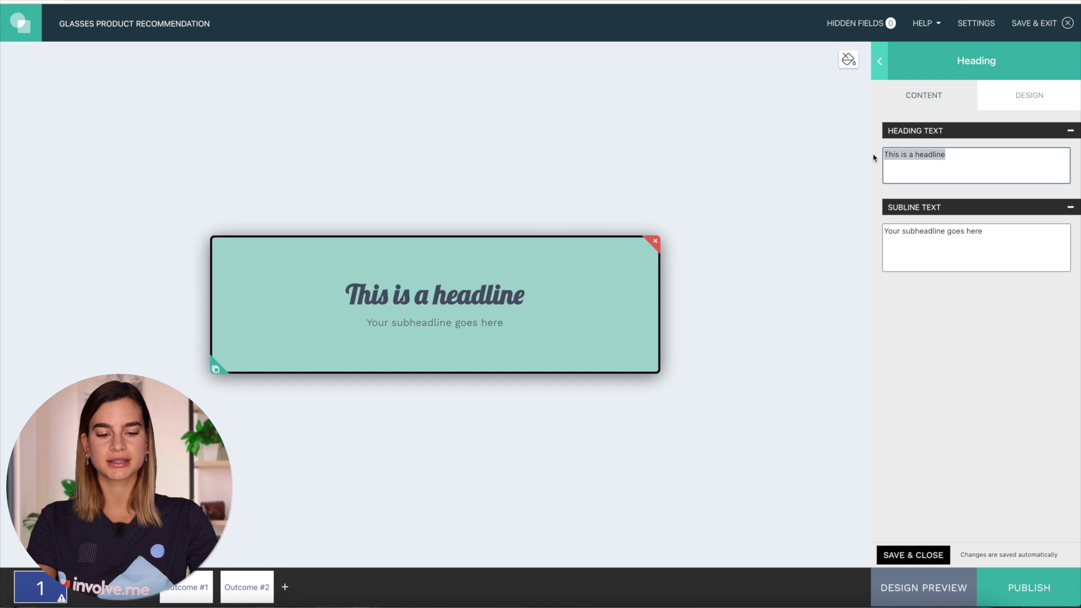
pyautogui.write('What glas')
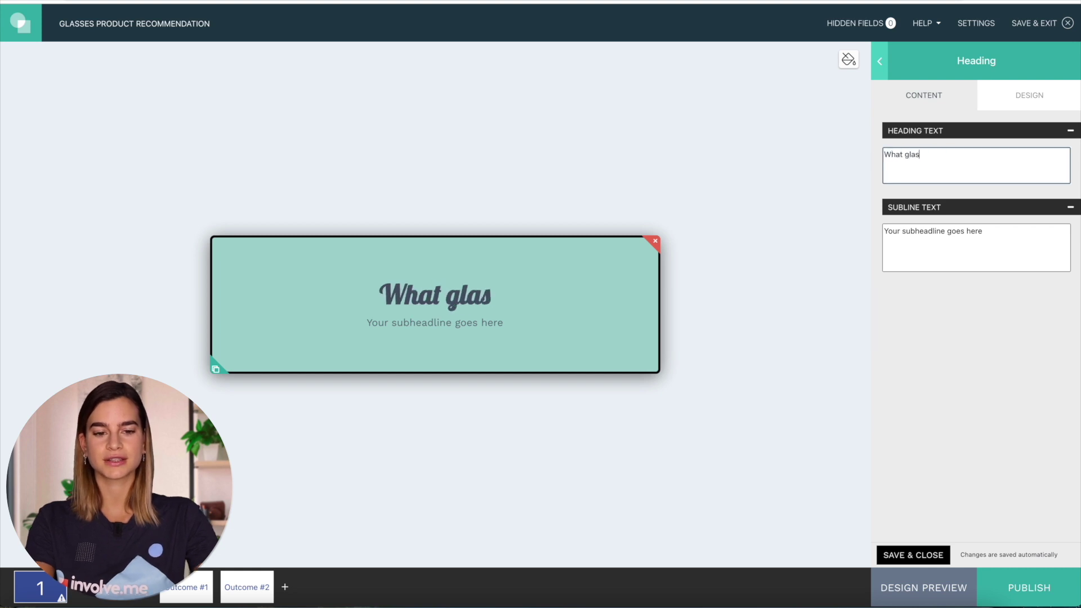
pyautogui.write('ses')
pyautogui.press('Return')
pyautogui.write('fit')
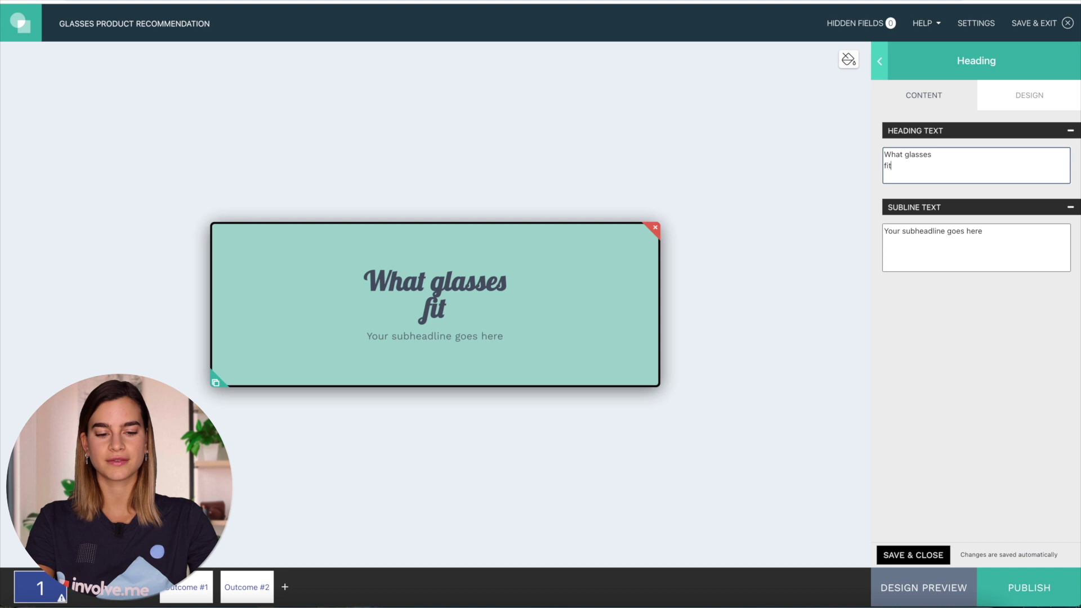
pyautogui.write(' your face?')
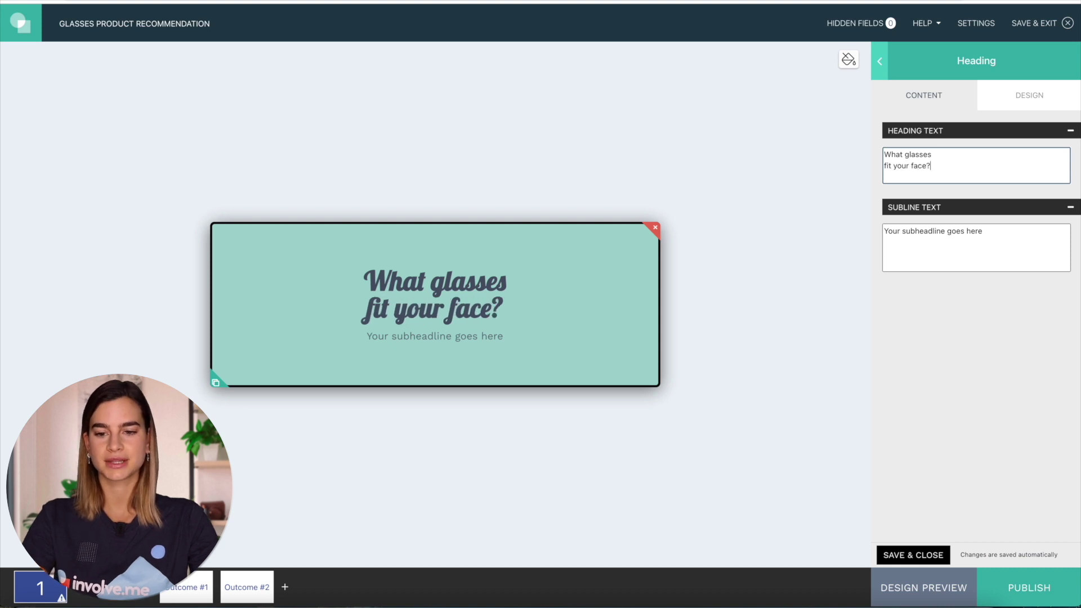
# Set the subline to 'Take this quiz and find out :)' and add a Button below
pyautogui.moveTo(990, 235); pyautogui.dragTo(871, 238)
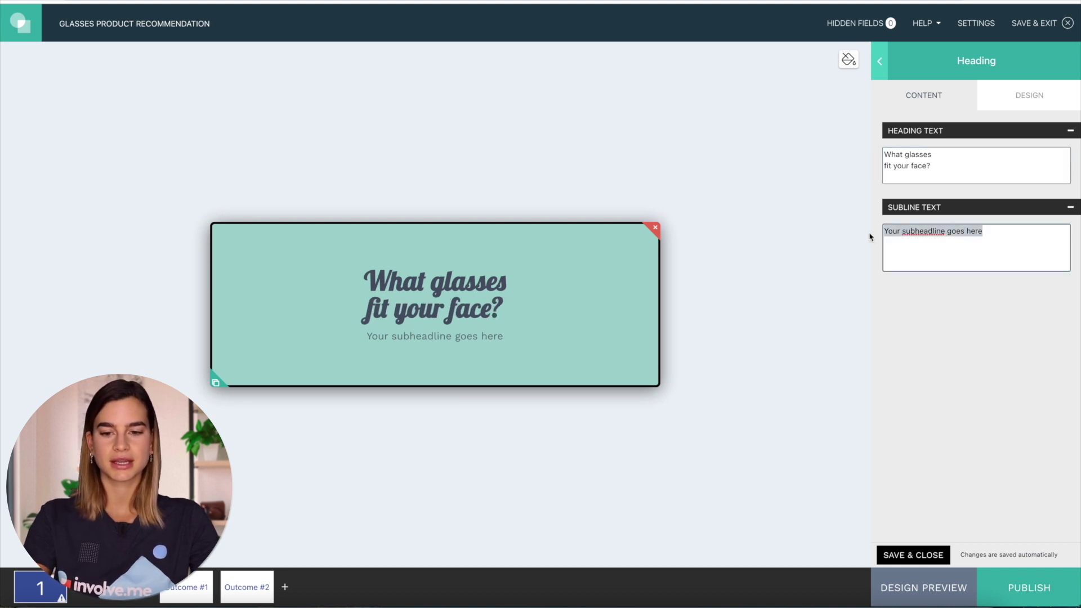
pyautogui.write('Ta')
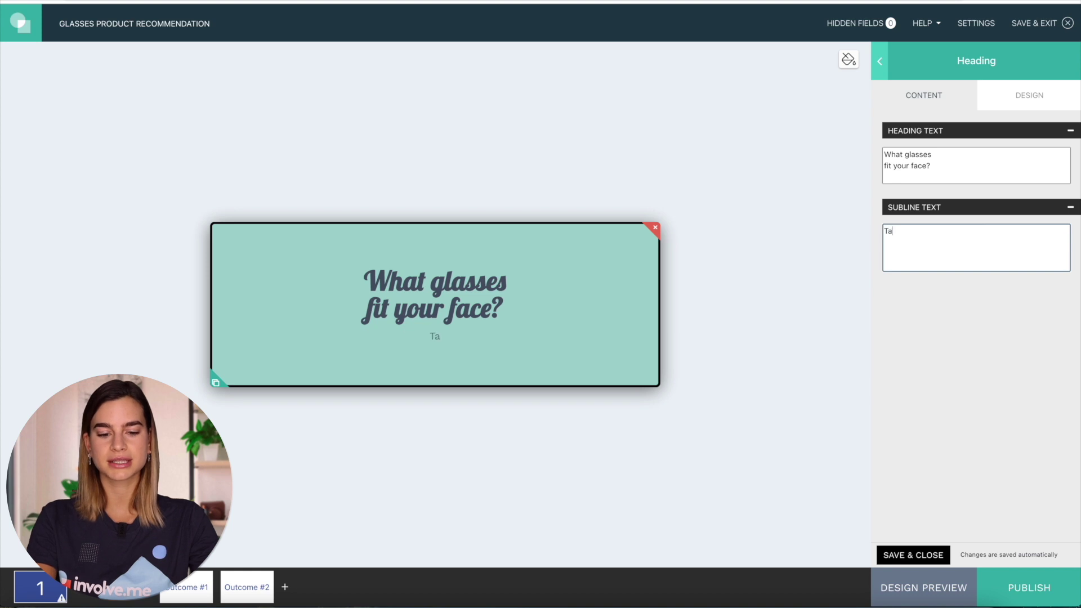
pyautogui.write('ke this quiz an')
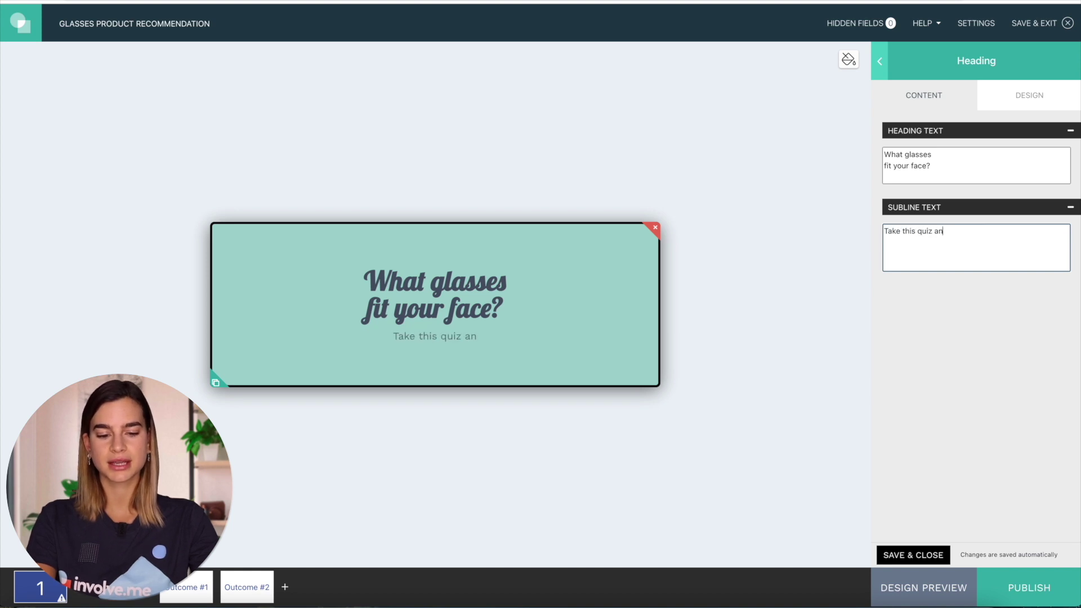
pyautogui.write('d find out :)')
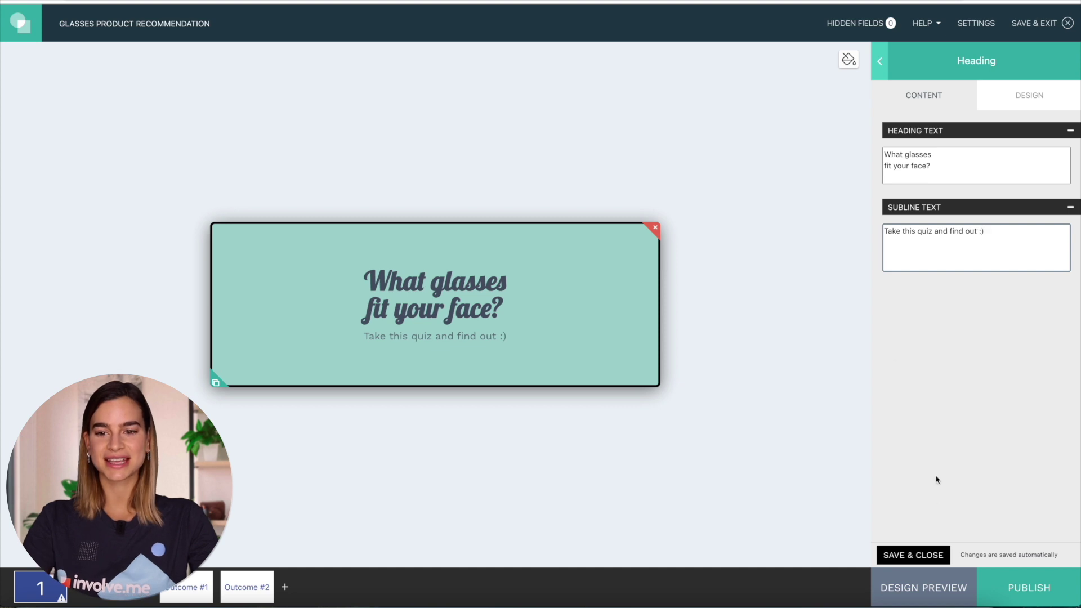
pyautogui.click(919, 554)
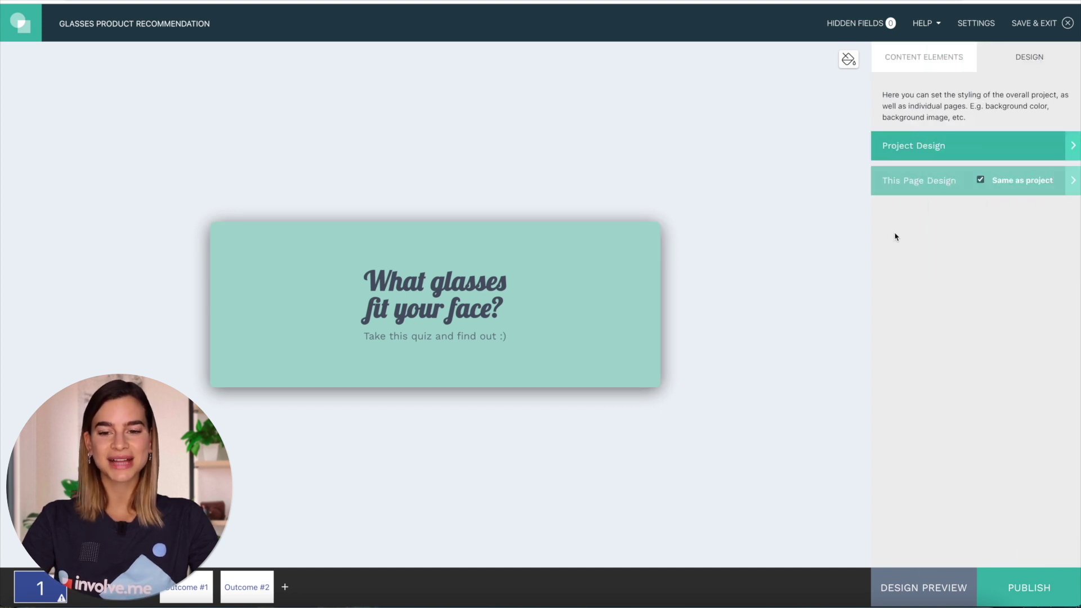
pyautogui.click(929, 63)
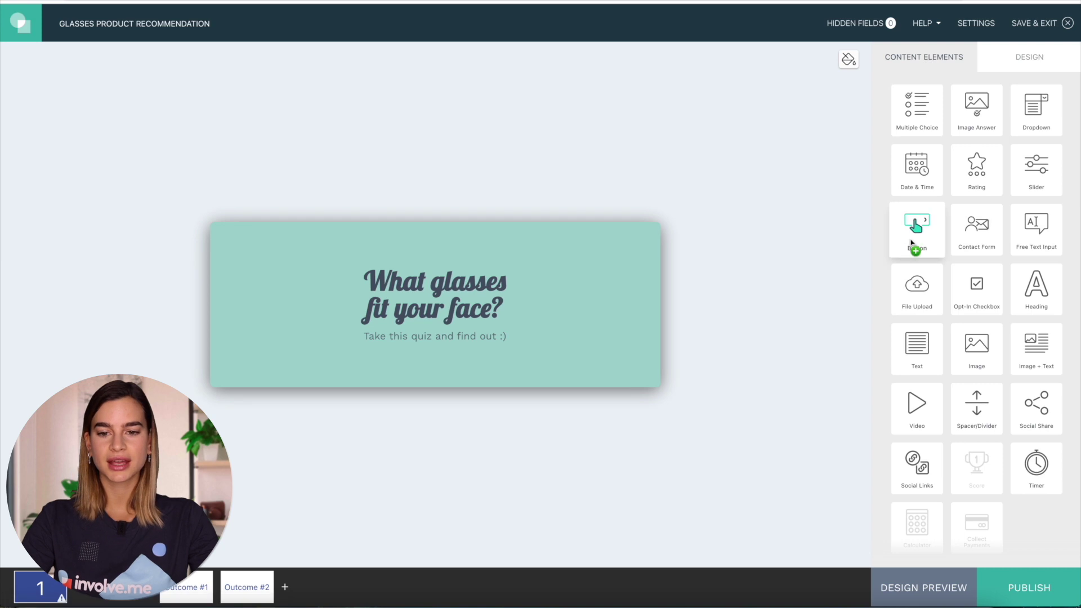
pyautogui.moveTo(917, 231); pyautogui.dragTo(501, 407)
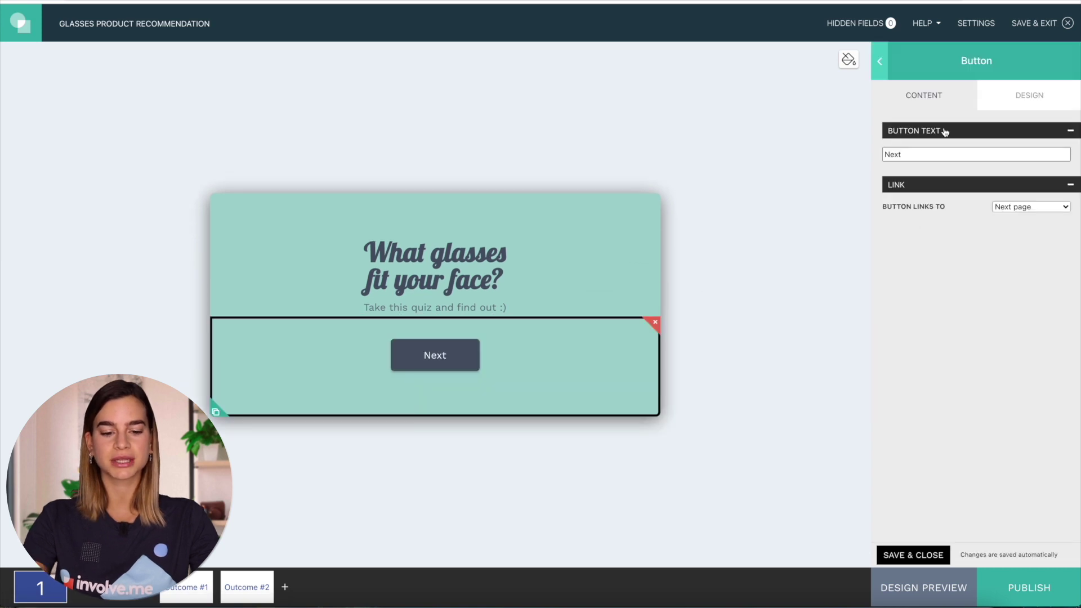
# Label the button 'Take quiz'
pyautogui.click(907, 157)
pyautogui.write('Ta')
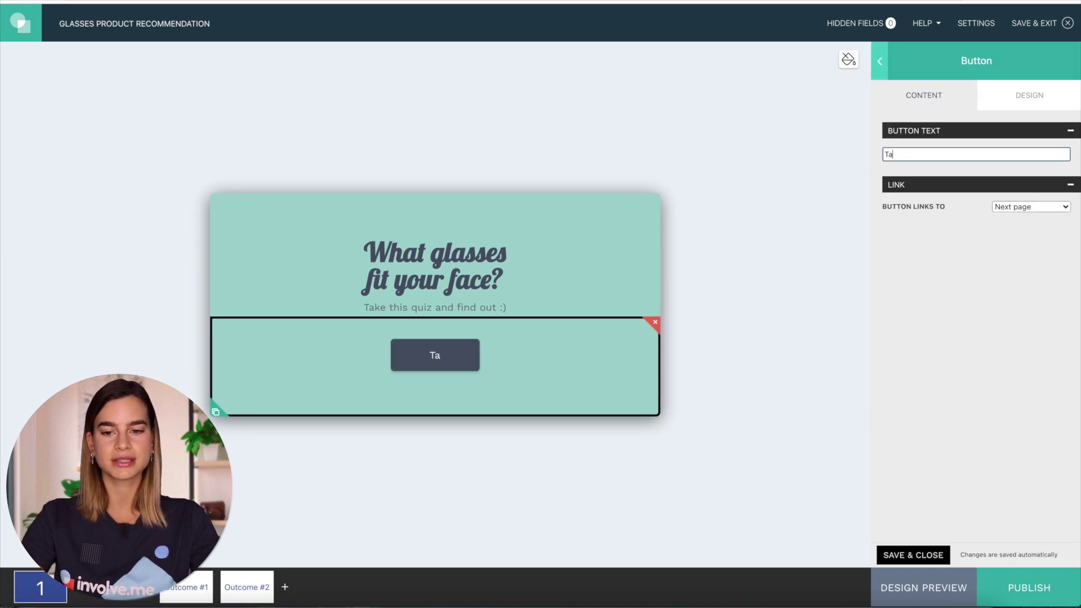
pyautogui.write('ke quiz')
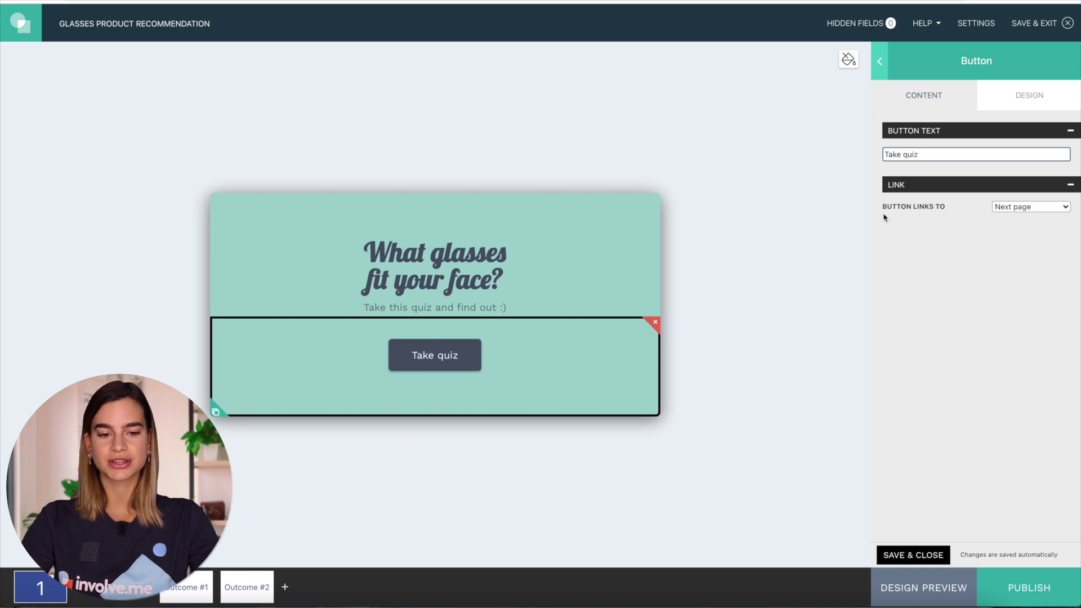
pyautogui.click(908, 555)
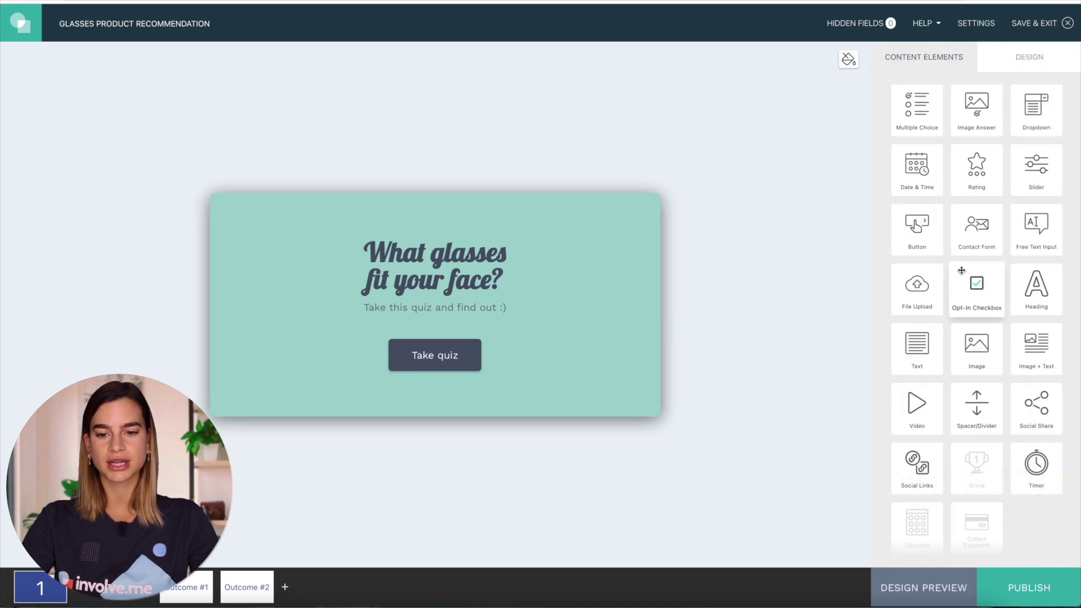
# Add a full-width image of a hand holding glasses below the button
pyautogui.moveTo(977, 345); pyautogui.dragTo(458, 440)
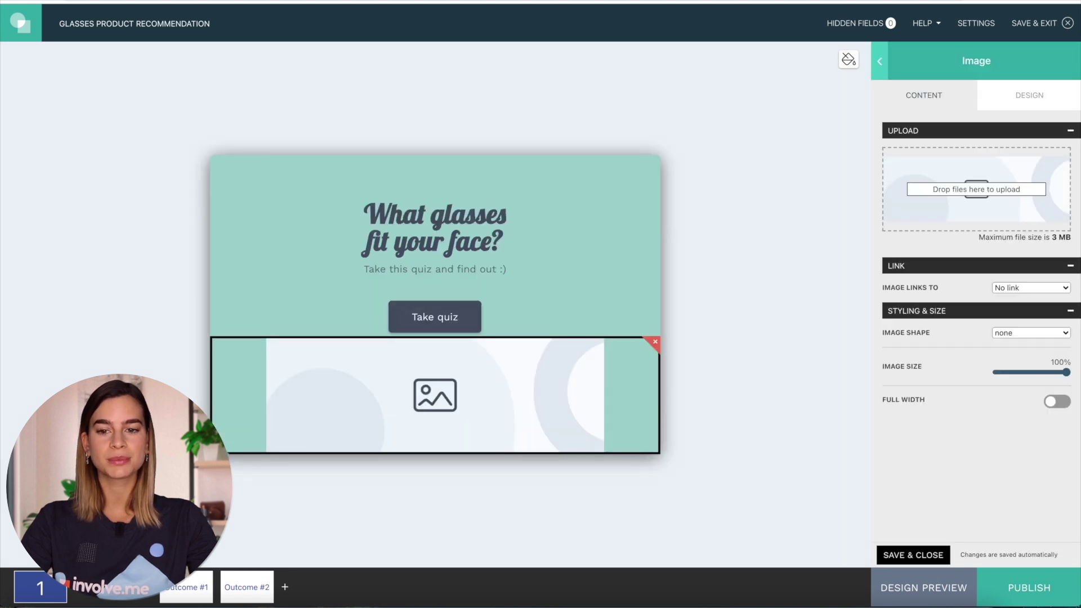
pyautogui.moveTo(1035, 476); pyautogui.dragTo(963, 195)
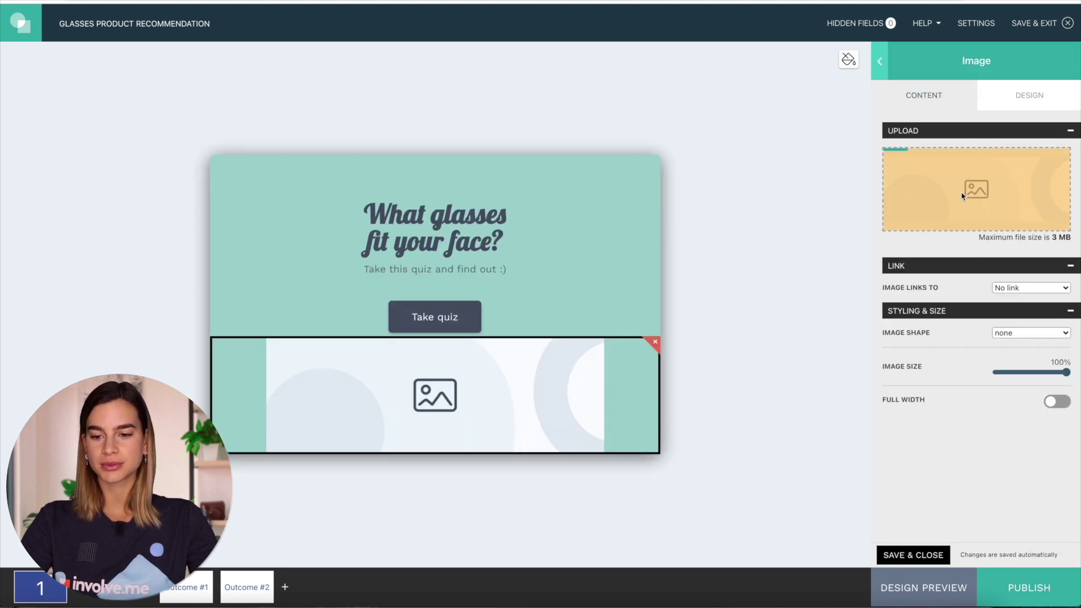
pyautogui.click(1059, 402)
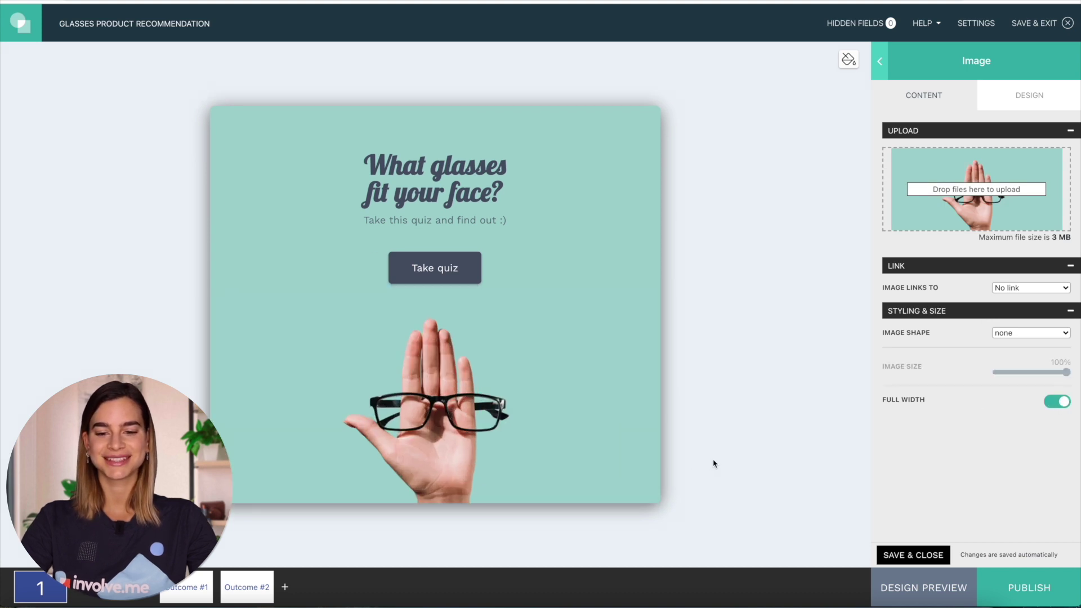
pyautogui.click(895, 555)
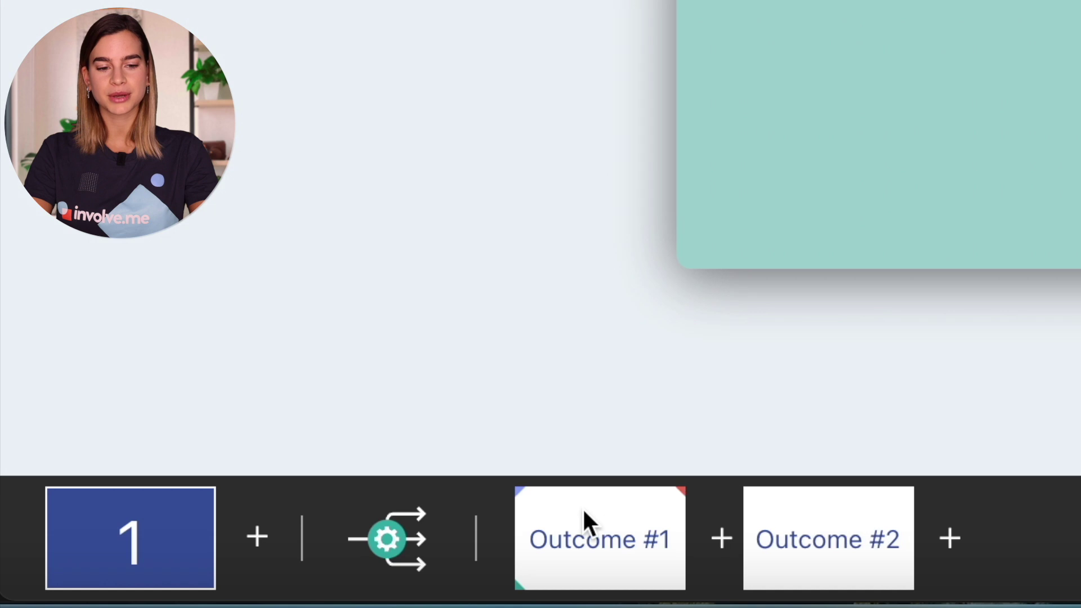
# Rename the Outcome #1 page to Classic
pyautogui.click(182, 579)
pyautogui.click(167, 576)
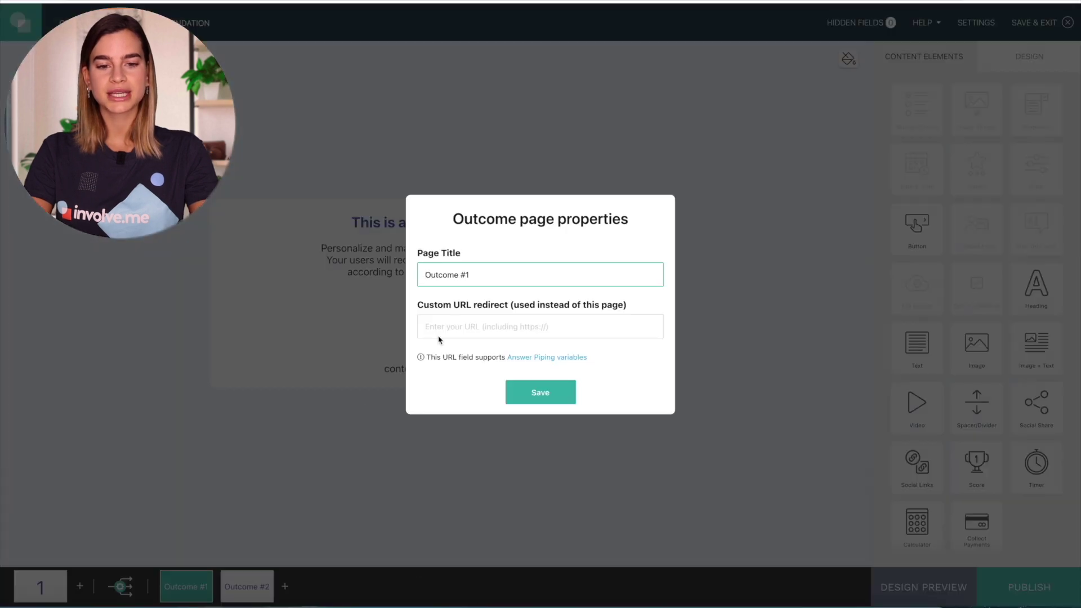
pyautogui.moveTo(486, 277); pyautogui.dragTo(414, 277)
pyautogui.write('Classic')
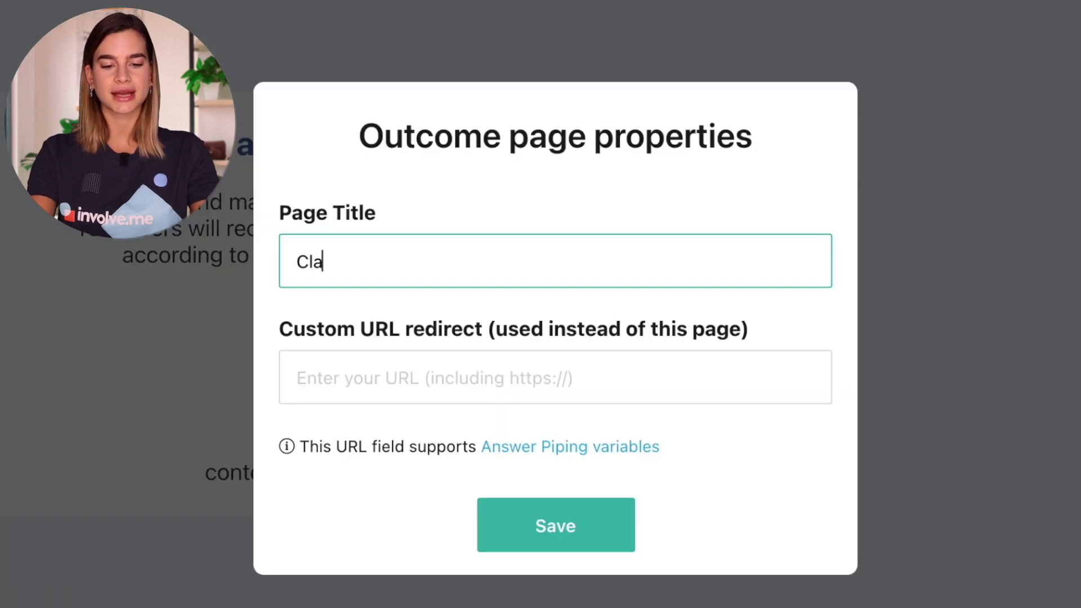
pyautogui.click(554, 536)
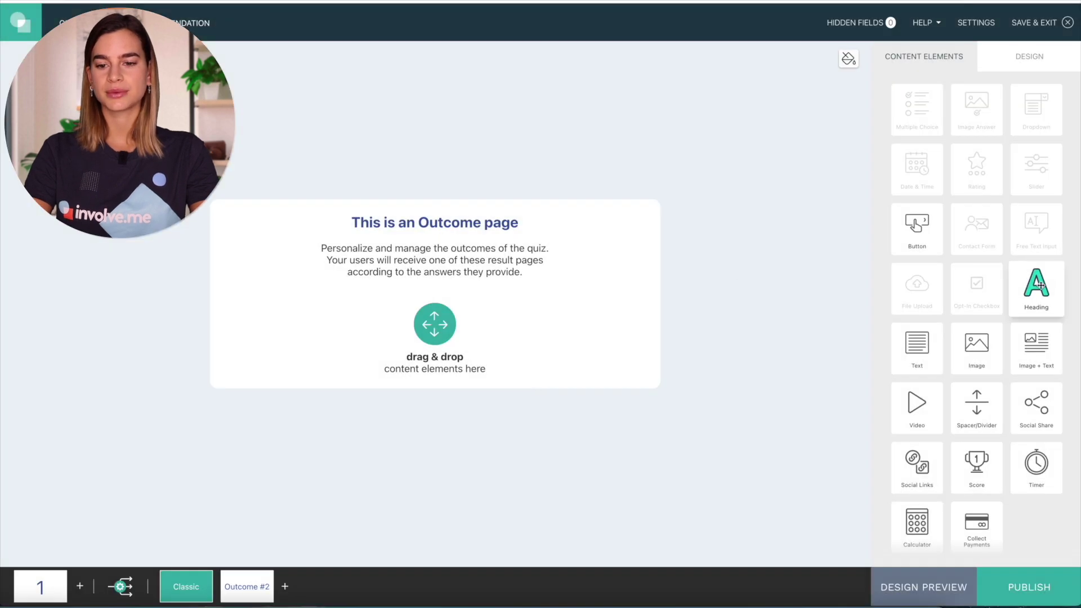
# Add a heading 'Classic & Timeless' with subline 'Your style is impeccable and so will your glasses.'
pyautogui.moveTo(1036, 287); pyautogui.dragTo(467, 293)
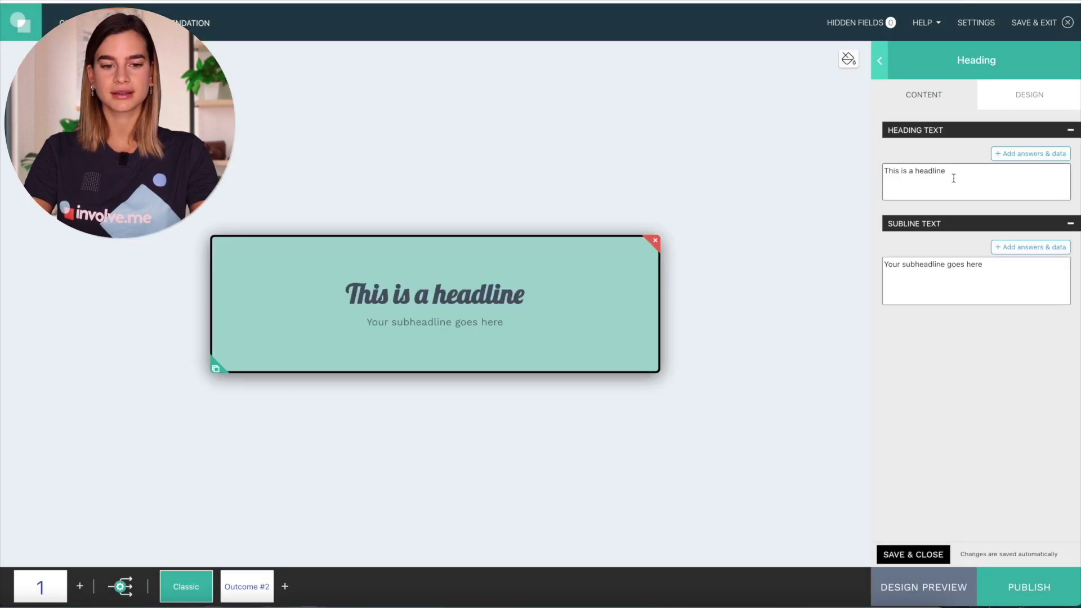
pyautogui.moveTo(954, 179); pyautogui.dragTo(875, 175)
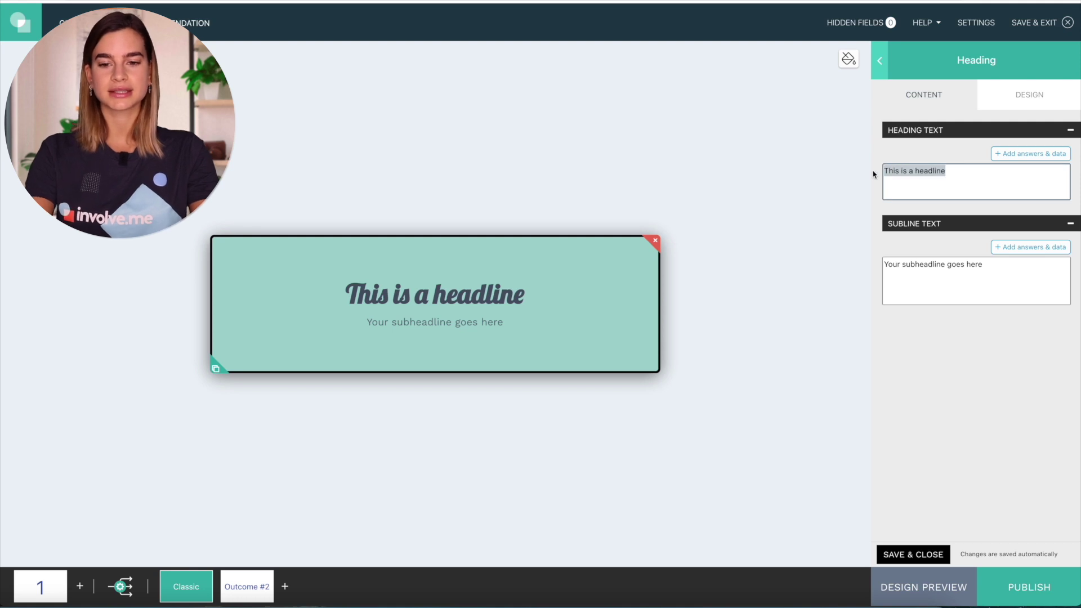
pyautogui.write('Cla')
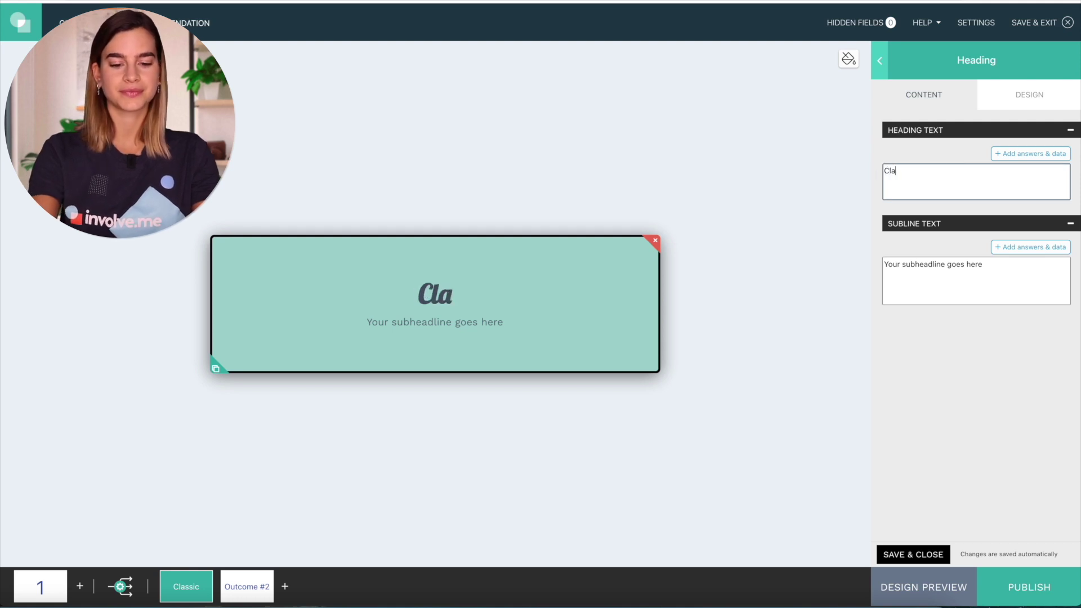
pyautogui.write('ssic & Timeless')
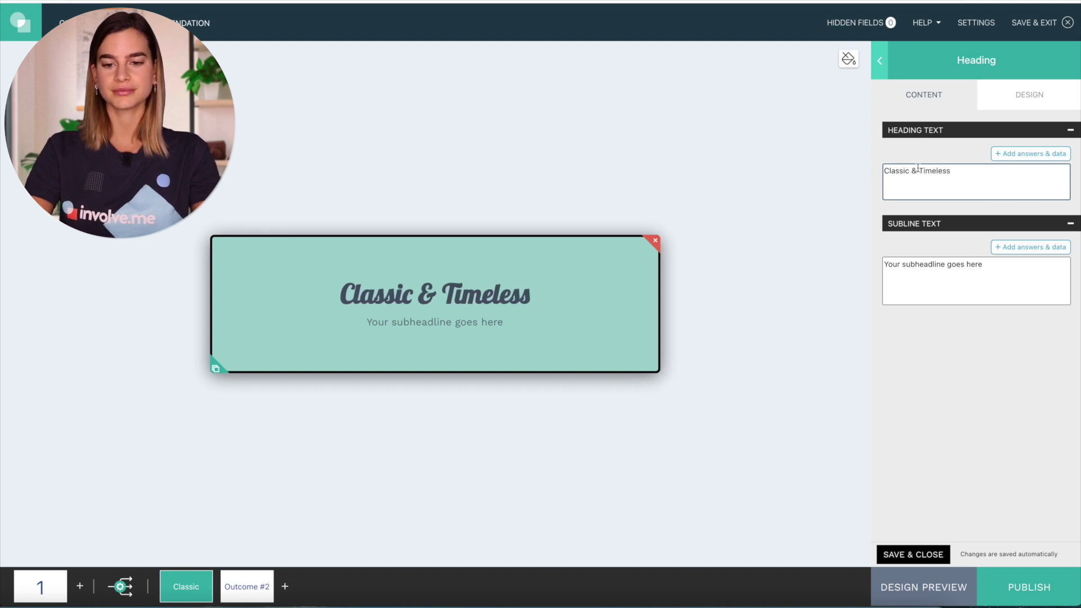
pyautogui.moveTo(1006, 262); pyautogui.dragTo(879, 272)
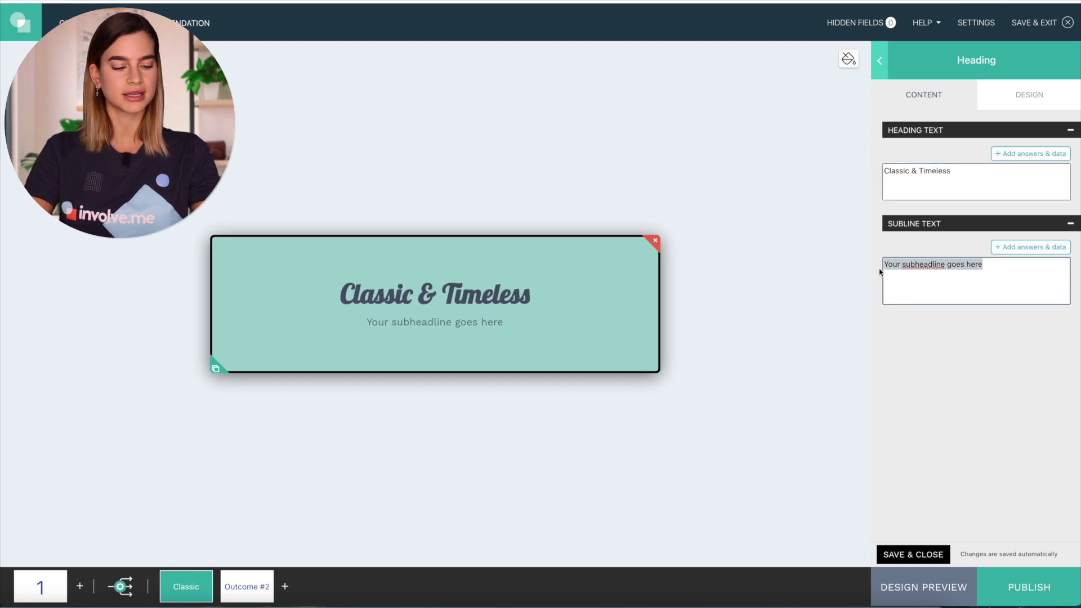
pyautogui.write('Your')
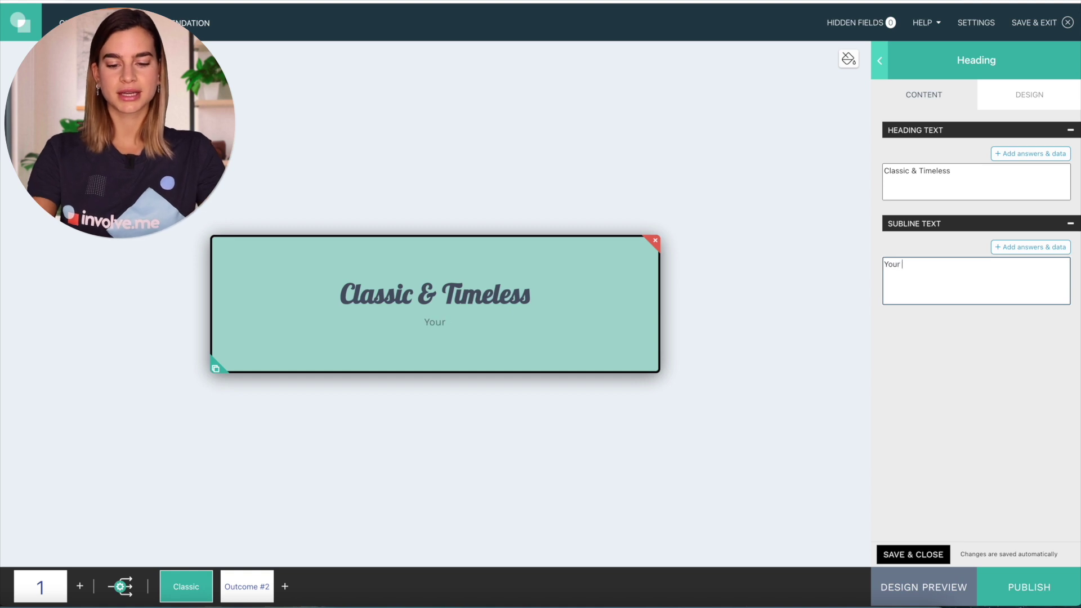
pyautogui.write(' style is impe')
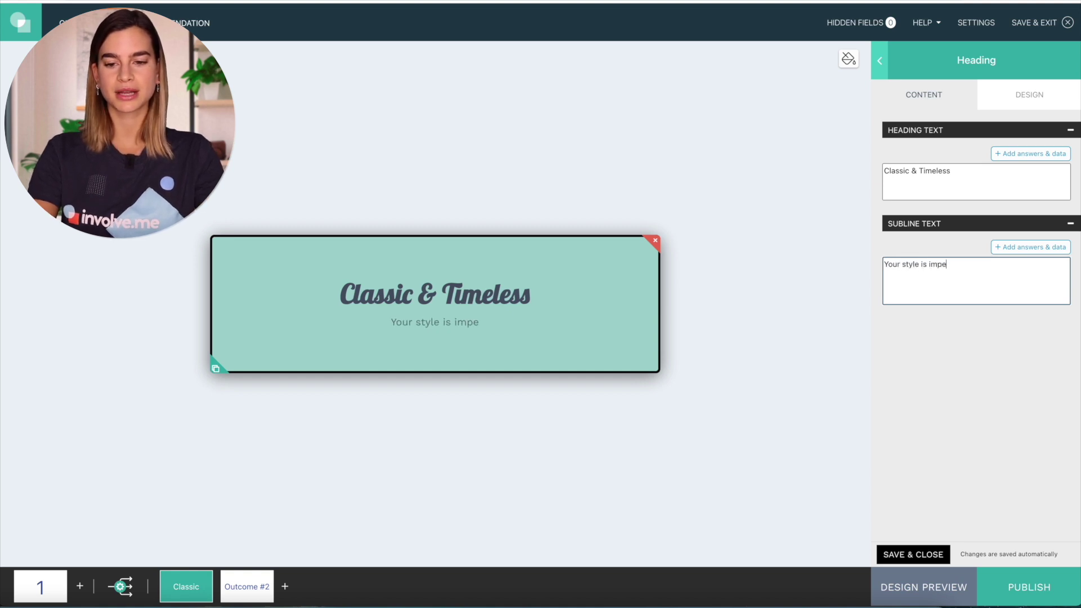
pyautogui.write('ccable and so ')
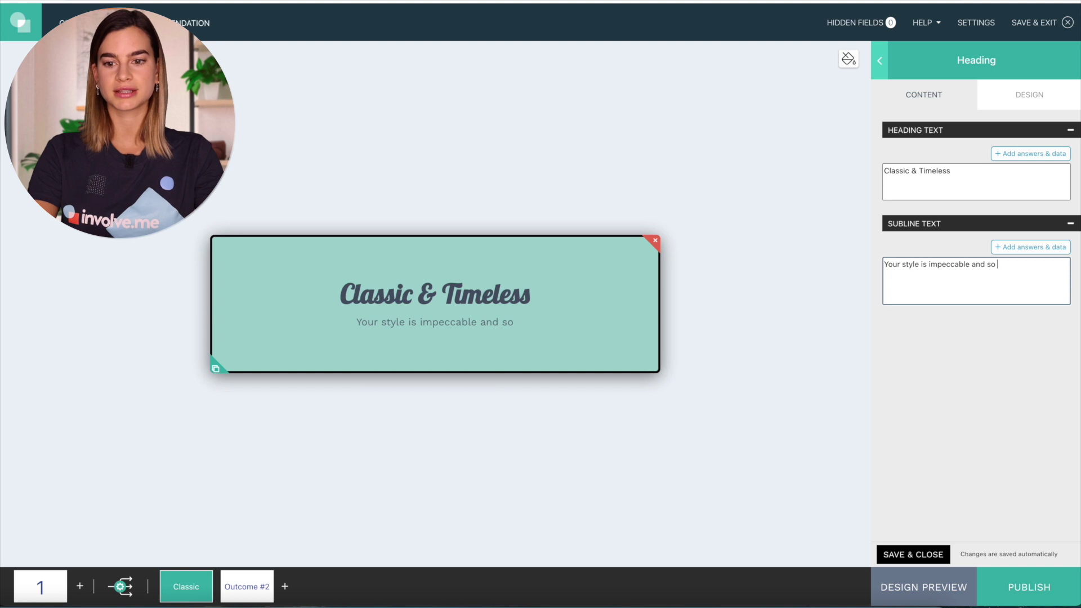
pyautogui.write('will your ')
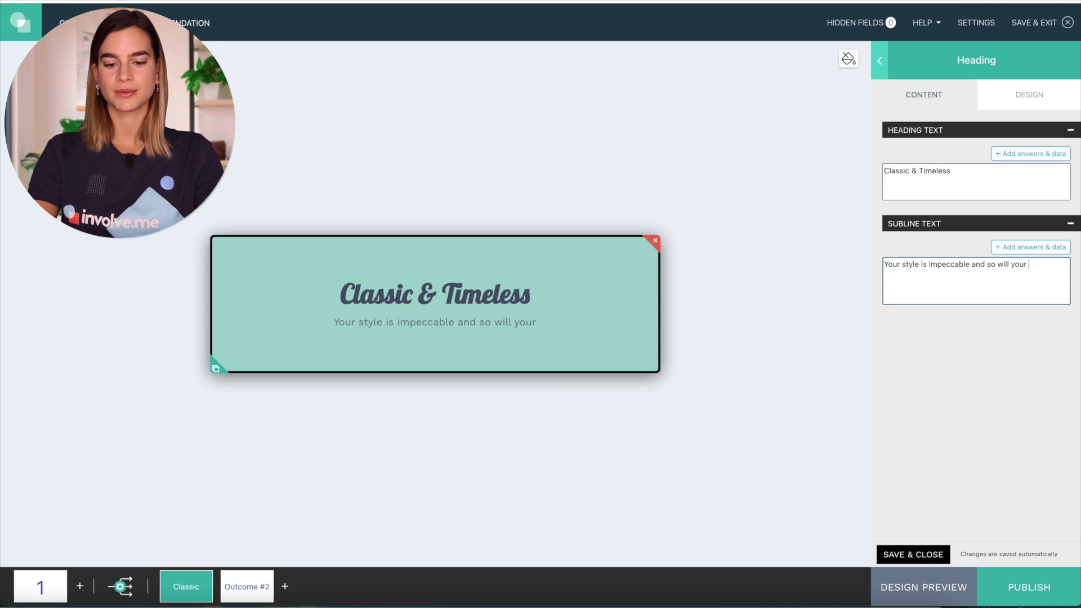
pyautogui.write('glasse')
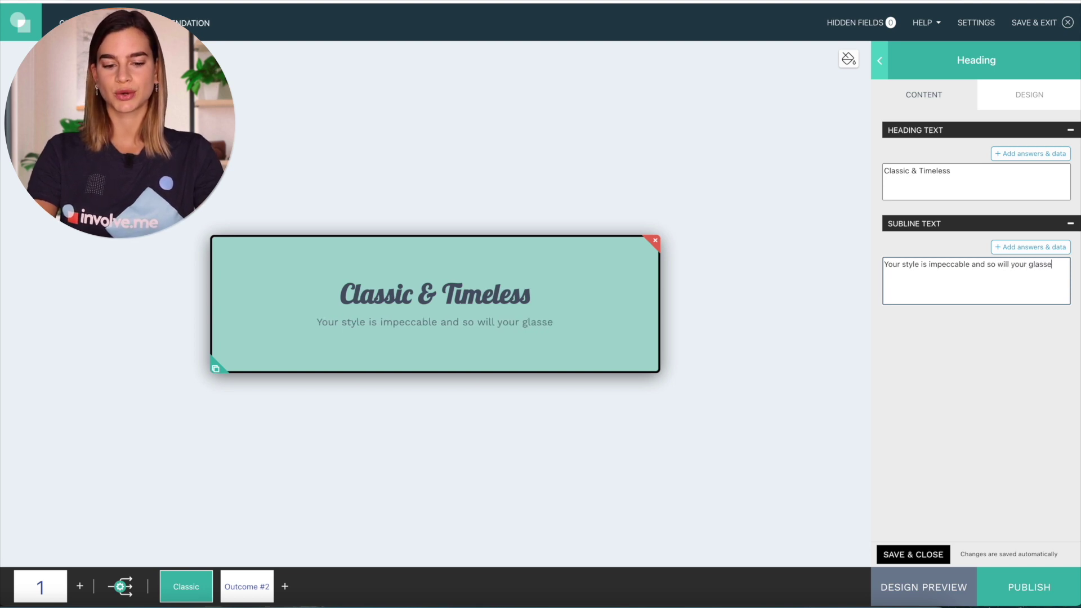
pyautogui.write('s.')
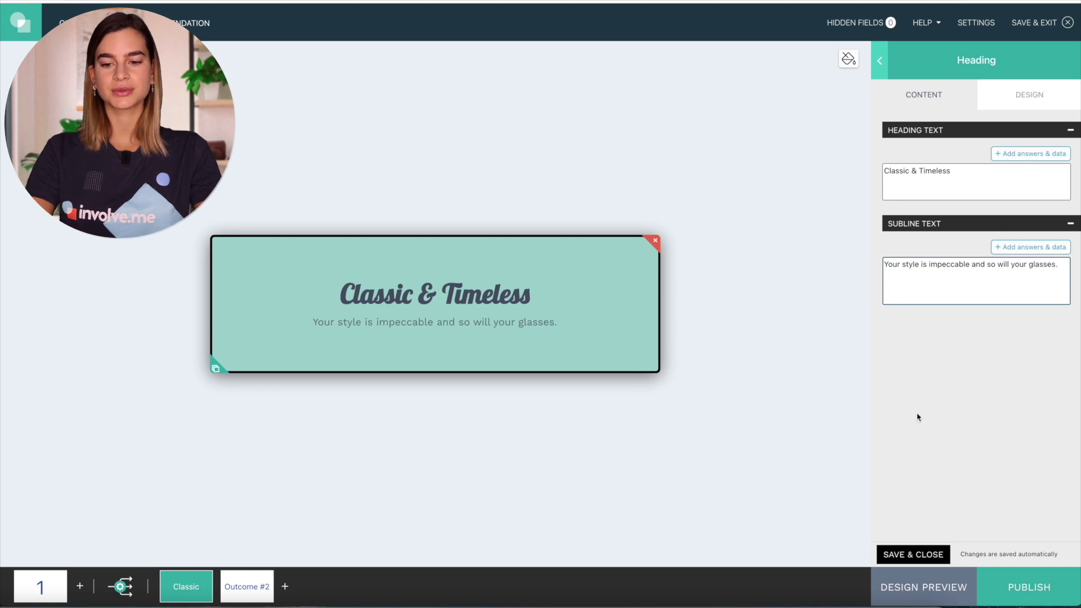
pyautogui.click(919, 553)
# Add a $99 Collect Payments block linked to the sandbox PayPal account below the heading
pyautogui.moveTo(983, 533); pyautogui.dragTo(445, 375)
pyautogui.click(1037, 268)
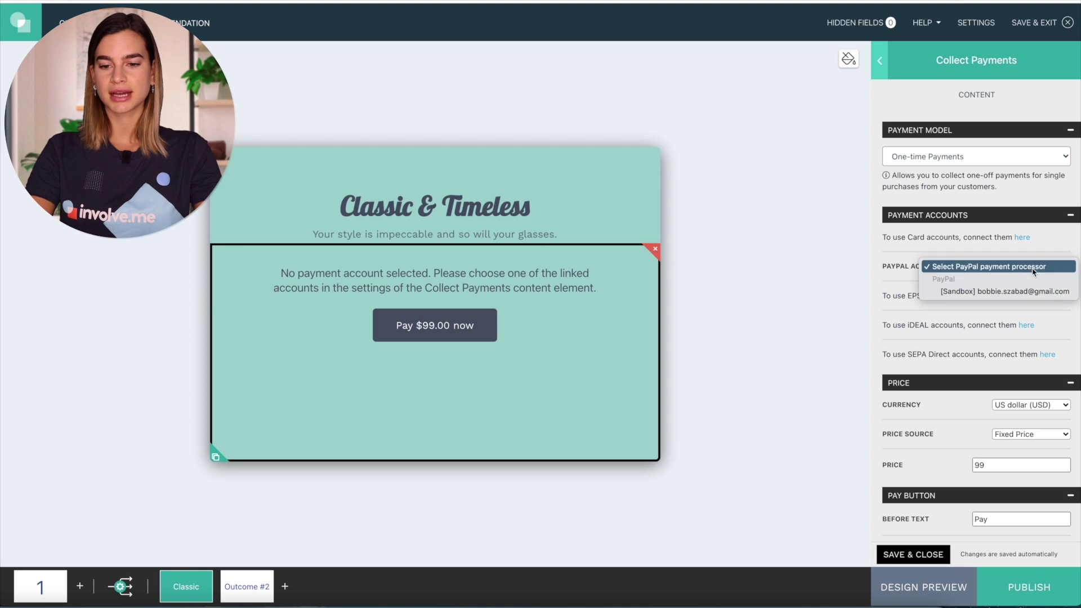
pyautogui.click(1031, 293)
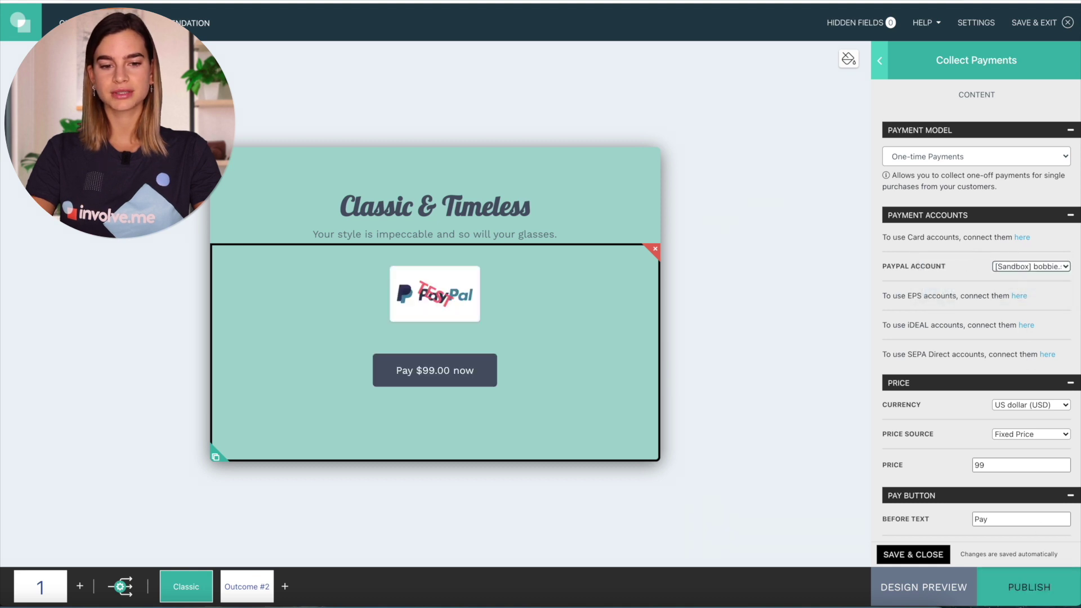
pyautogui.click(913, 554)
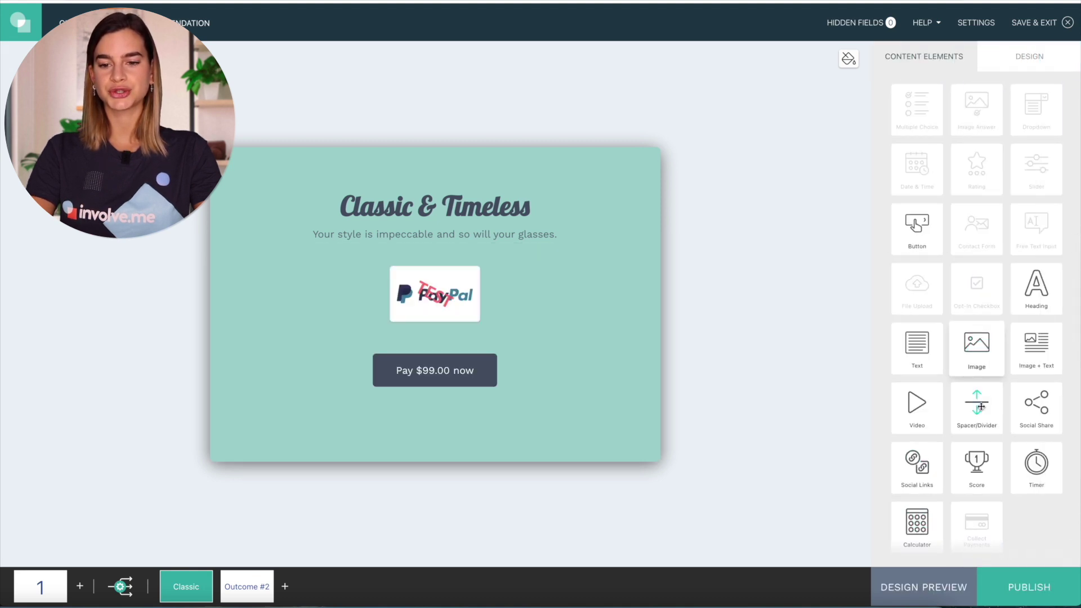
# Place a black-framed glasses photo at the top of the Classic page
pyautogui.moveTo(977, 344); pyautogui.dragTo(449, 149)
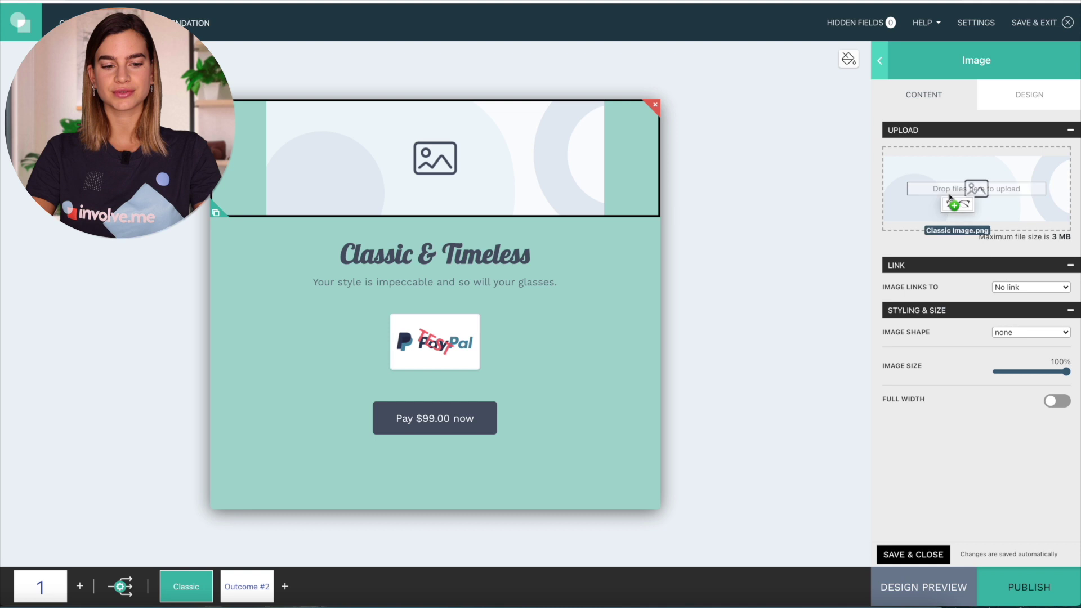
pyautogui.moveTo(961, 193)
pyautogui.mouseDown()
pyautogui.moveTo(953, 186)
pyautogui.moveTo(957, 195)
pyautogui.mouseUp()
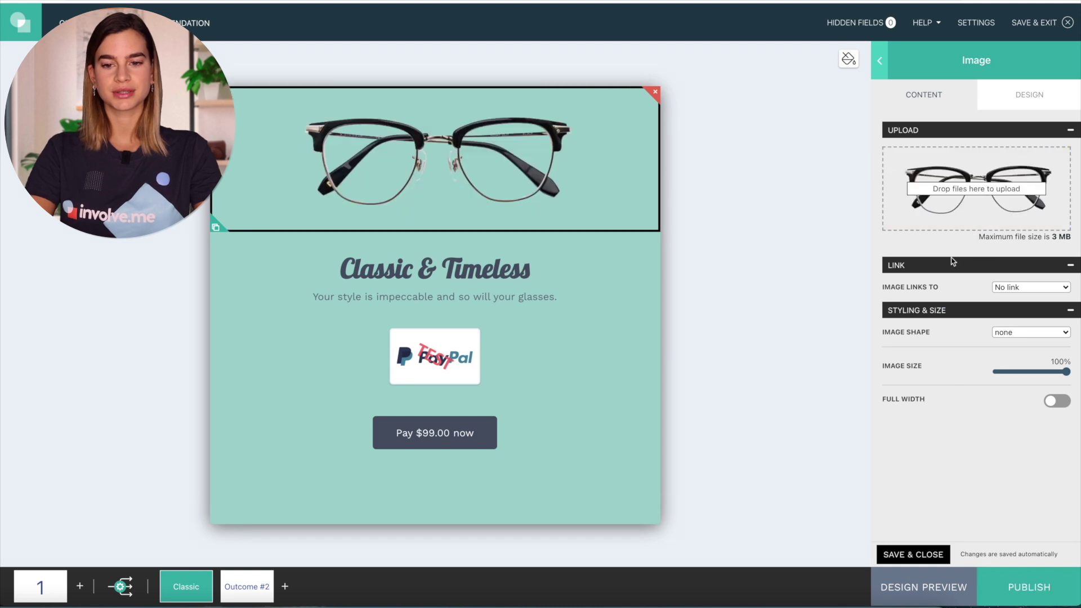
pyautogui.click(920, 556)
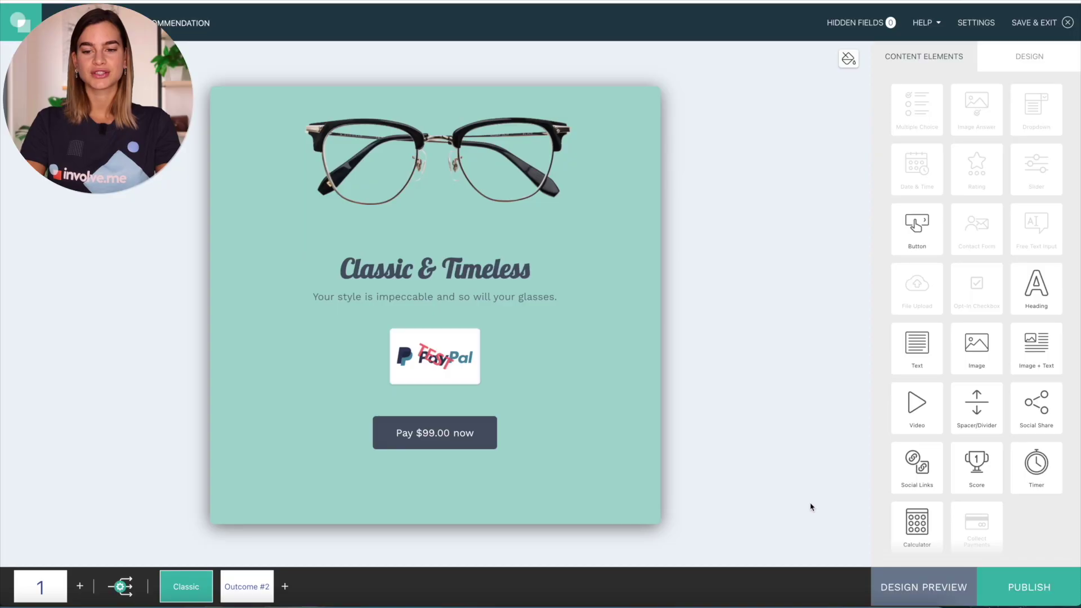
# Add a Social Share block titled 'Share your results:' with Facebook, Twitter and LinkedIn buttons
pyautogui.scroll(-3, 929, 484)
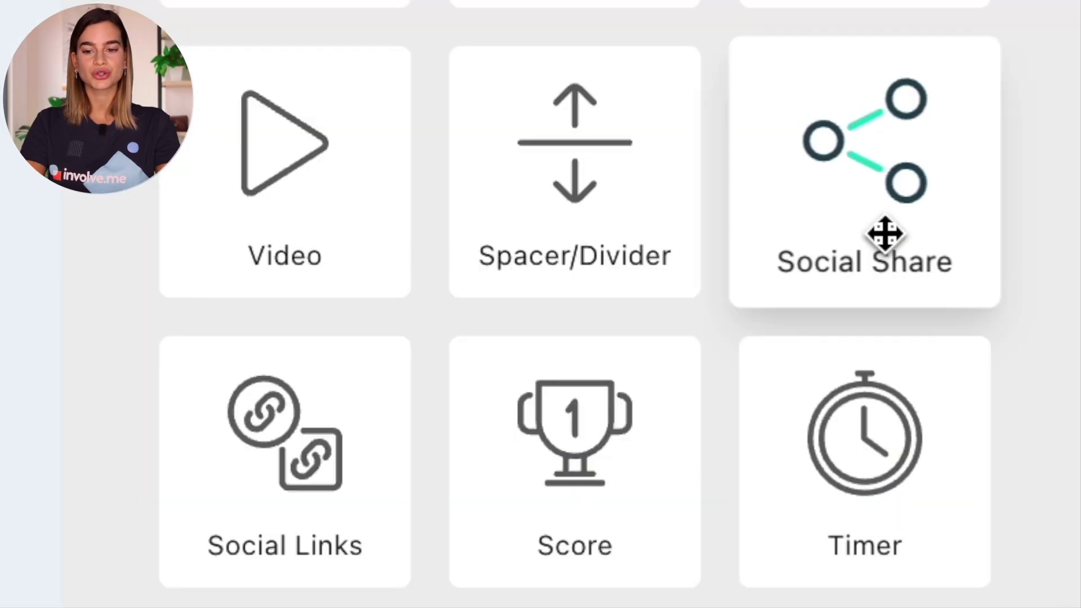
pyautogui.moveTo(886, 233); pyautogui.dragTo(435, 522)
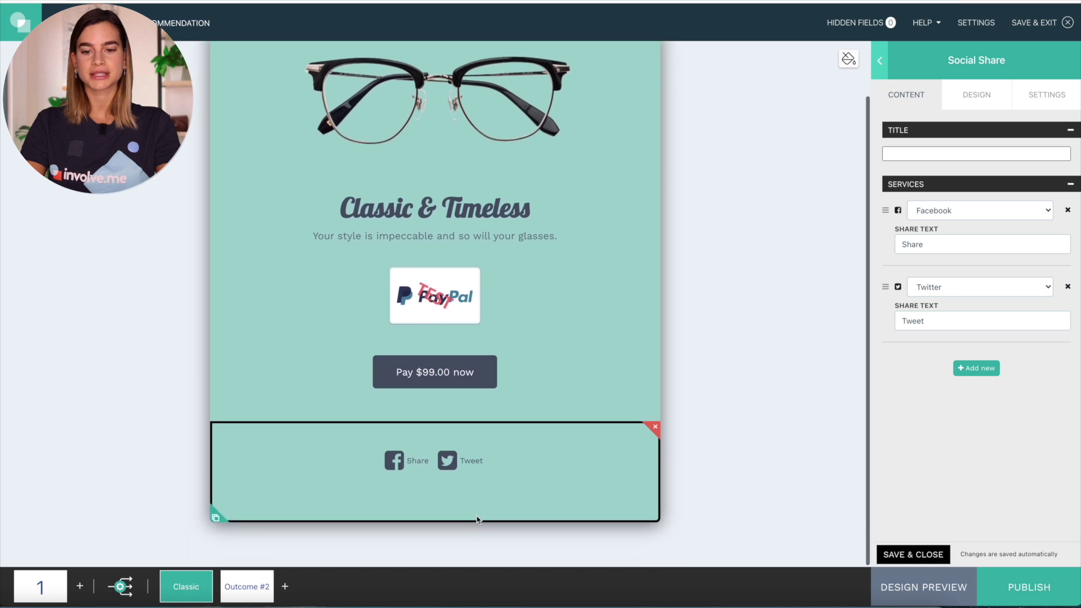
pyautogui.click(935, 156)
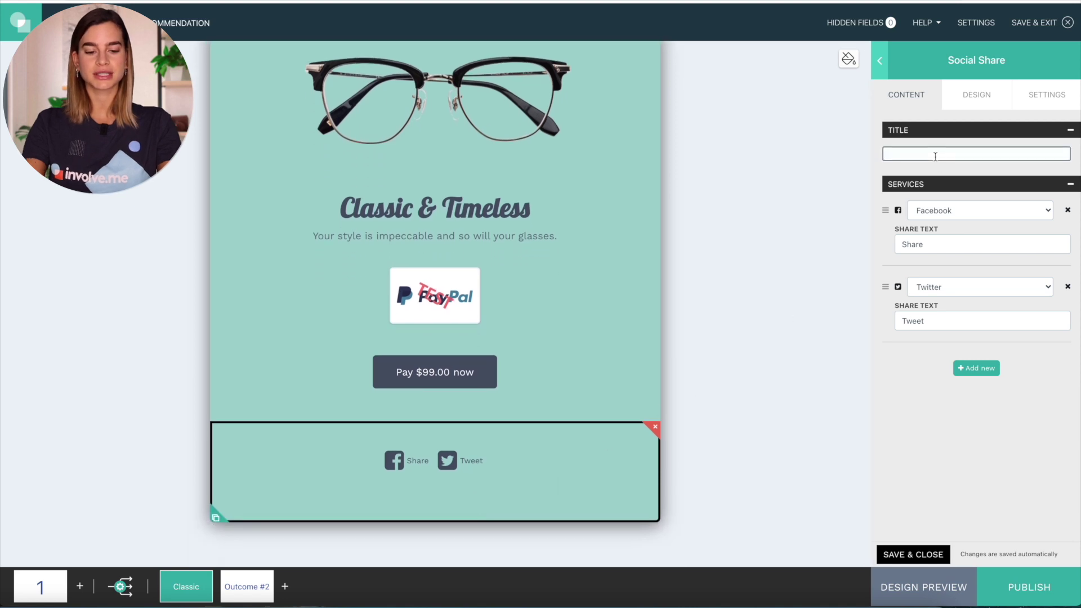
pyautogui.write('S')
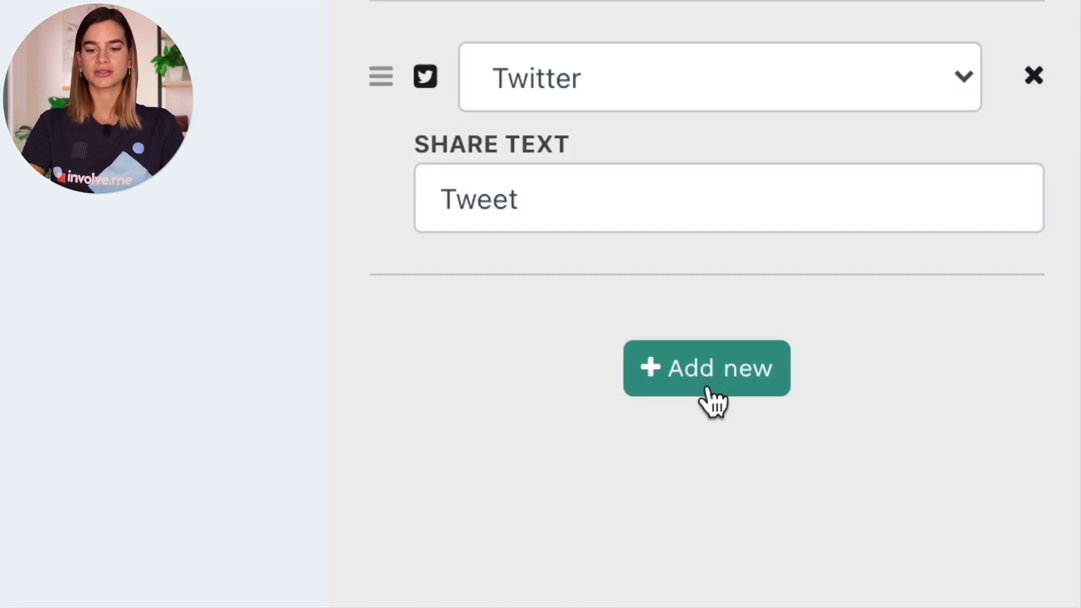
pyautogui.click(708, 390)
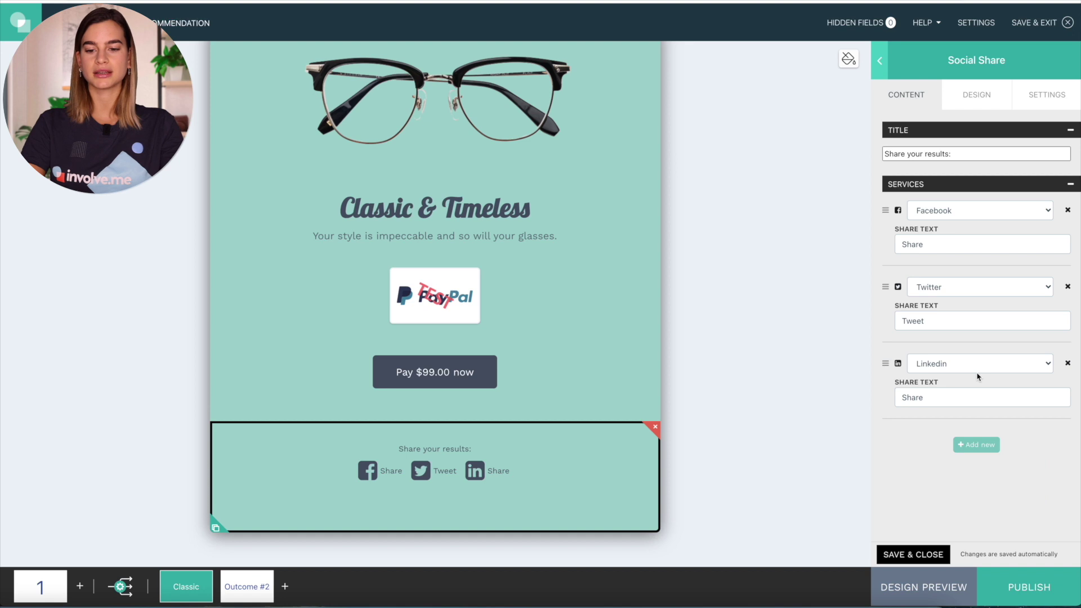
pyautogui.click(979, 364)
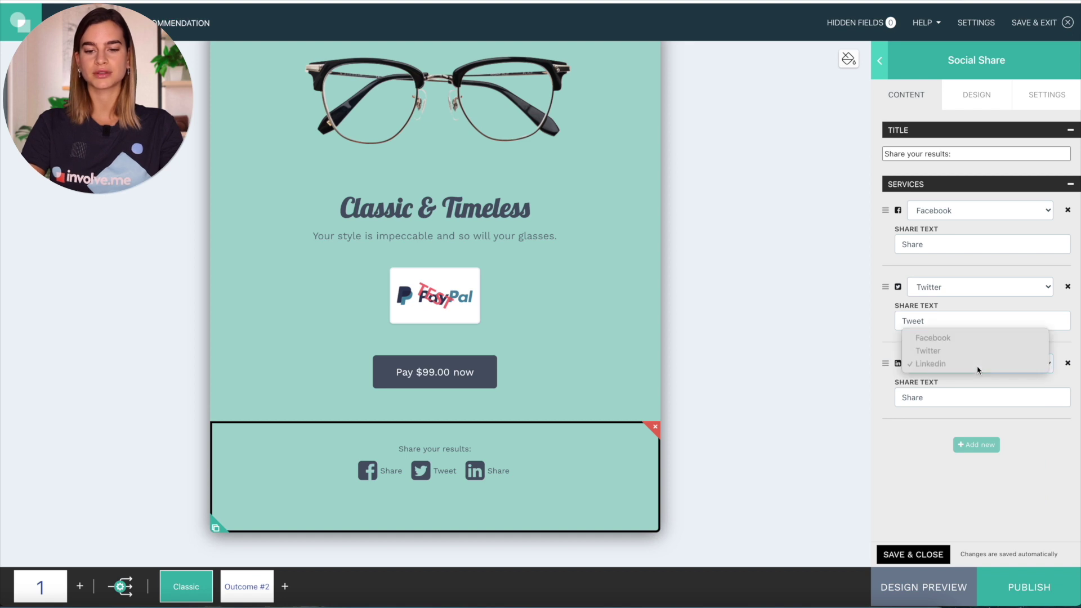
pyautogui.click(1048, 100)
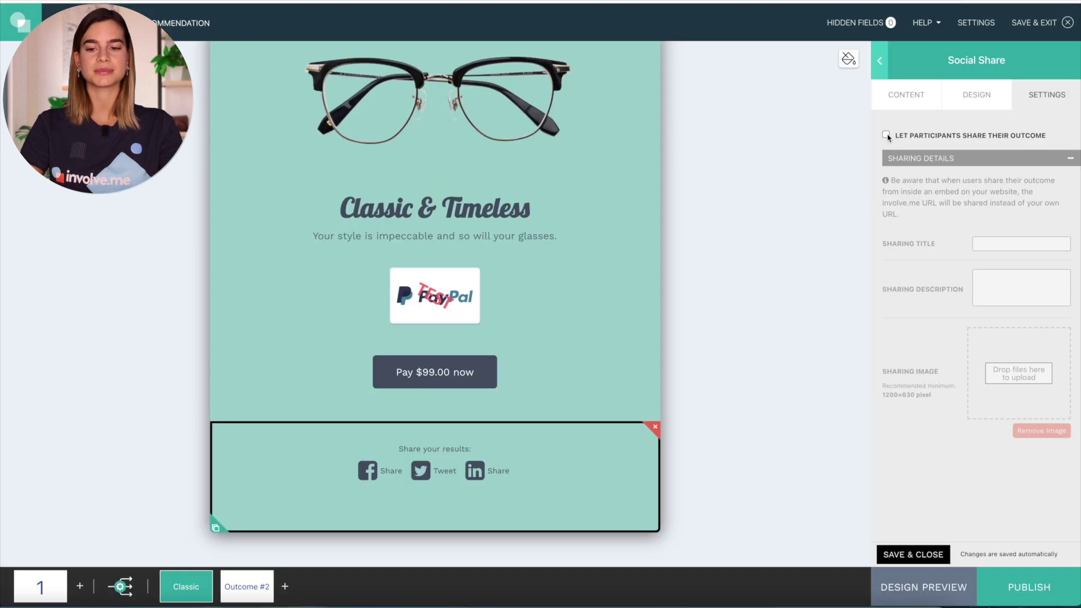
# Enable outcome sharing titled 'Look at the result I received!' with a quiz-invite description and glasses image
pyautogui.click(368, 200)
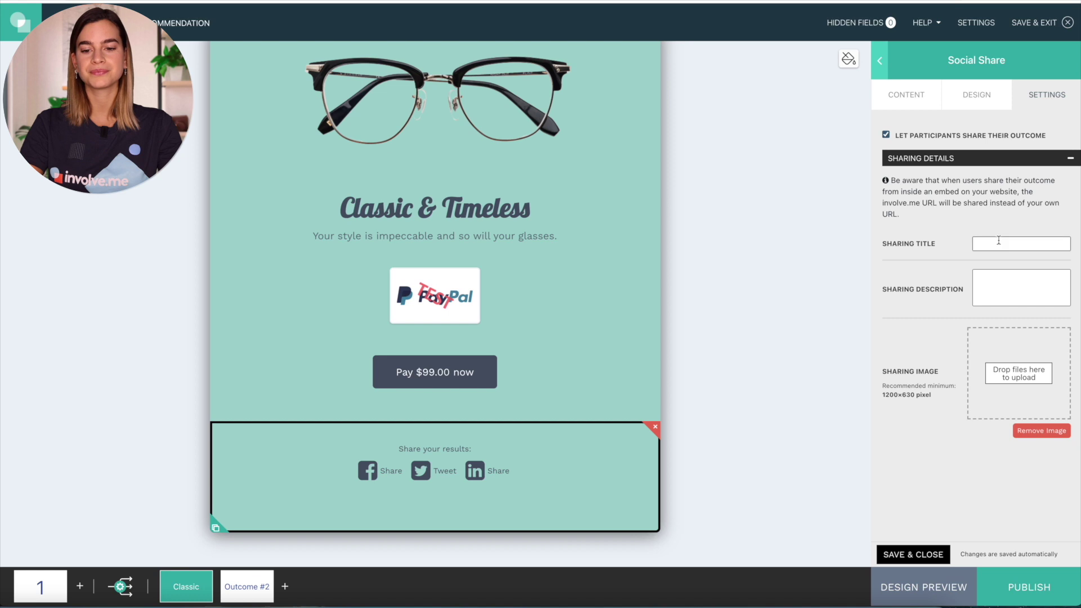
pyautogui.write('Look at the ')
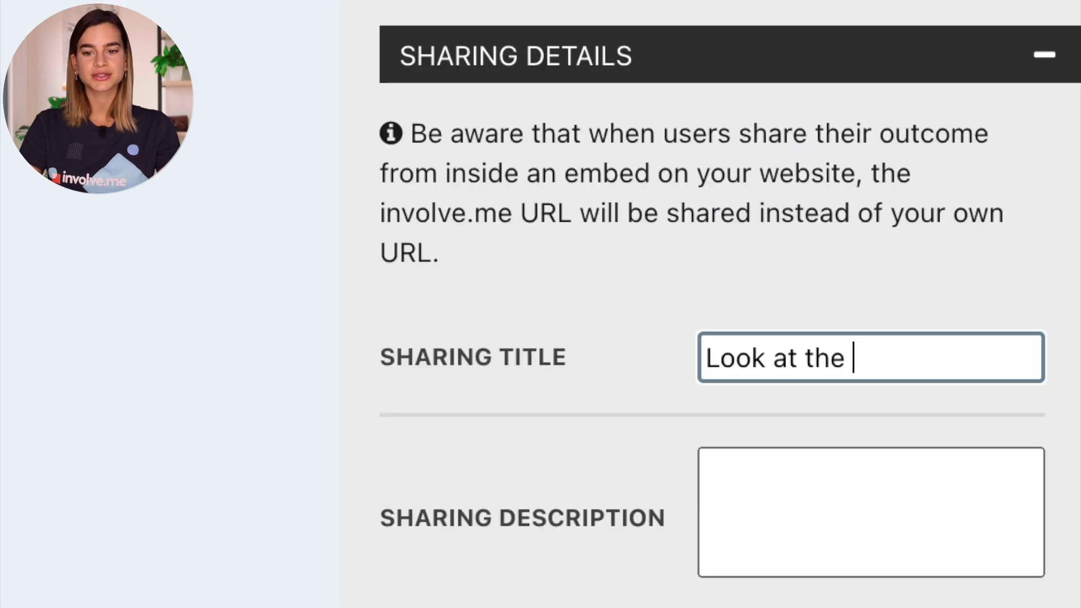
pyautogui.write('result I receive')
pyautogui.press('BackSpace')
pyautogui.press('BackSpace')
pyautogui.write('eived!')
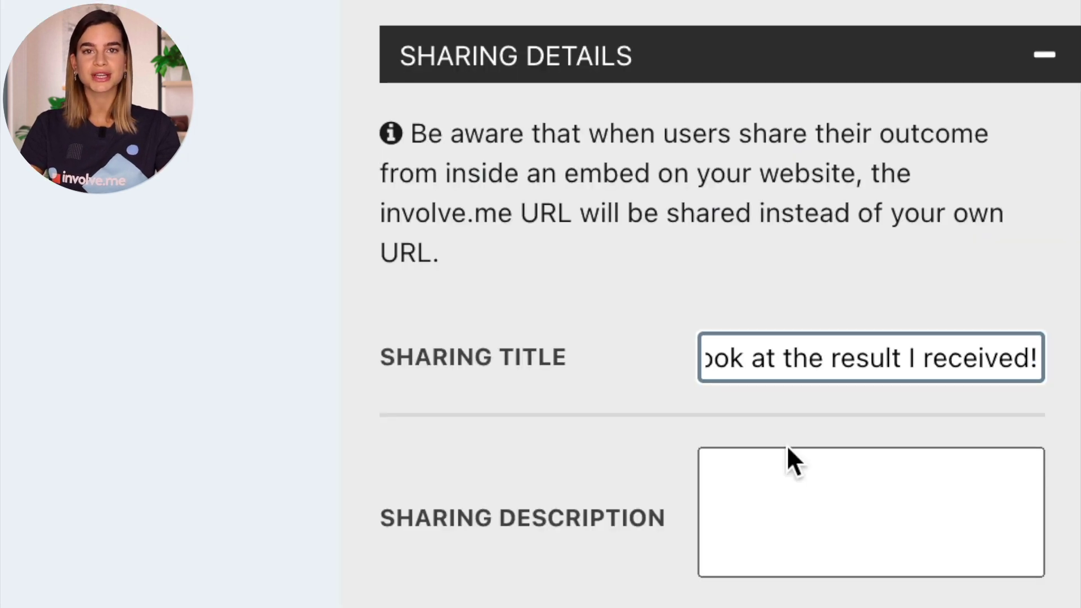
pyautogui.click(772, 528)
pyautogui.write('Take this quiz and find ')
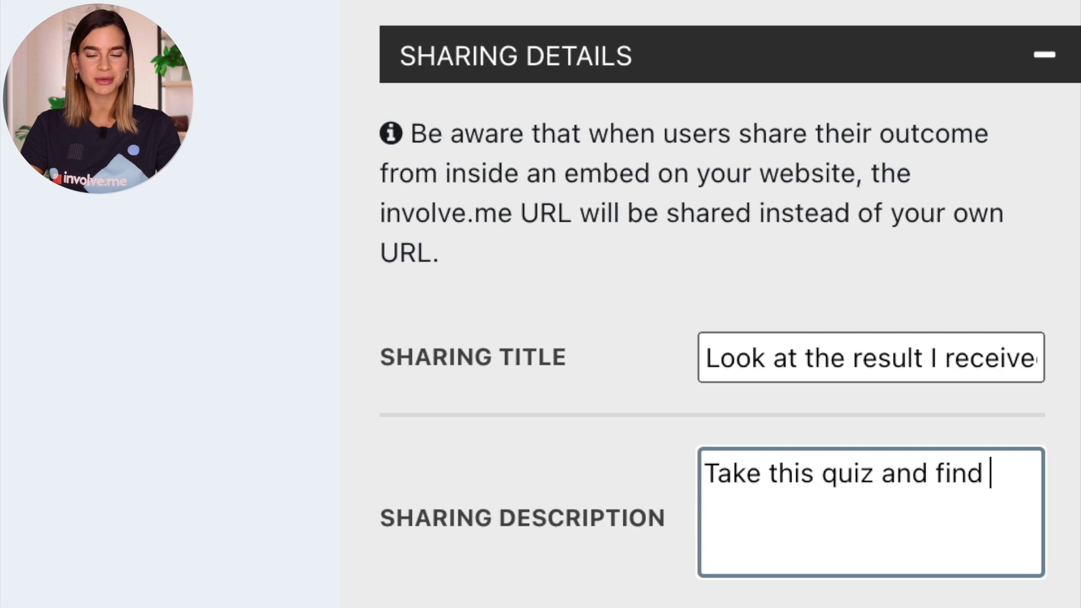
pyautogui.write('out what style suits you best!')
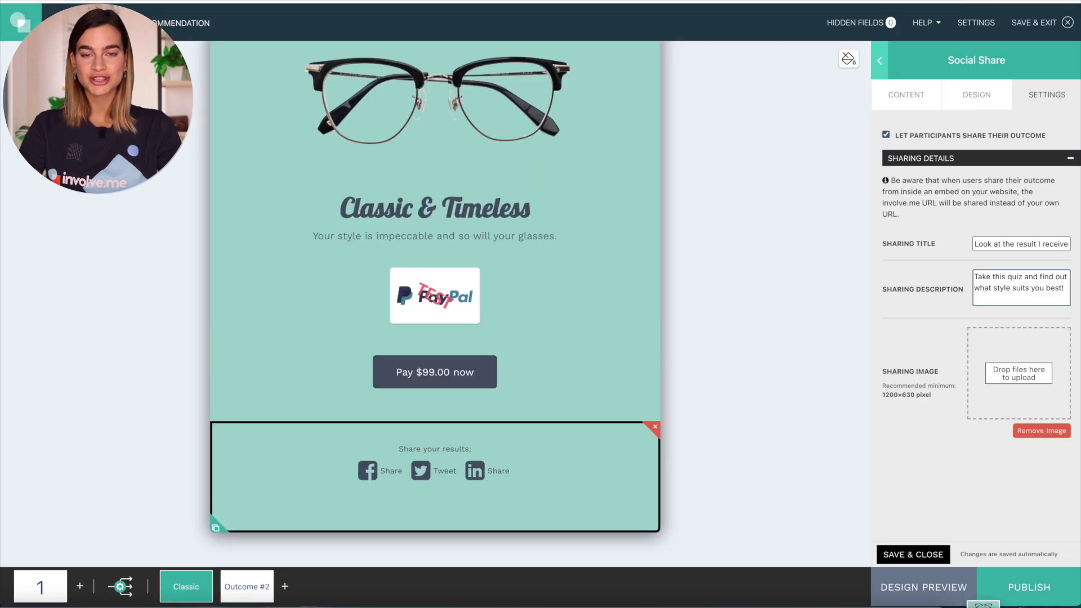
pyautogui.moveTo(984, 605); pyautogui.dragTo(1012, 385)
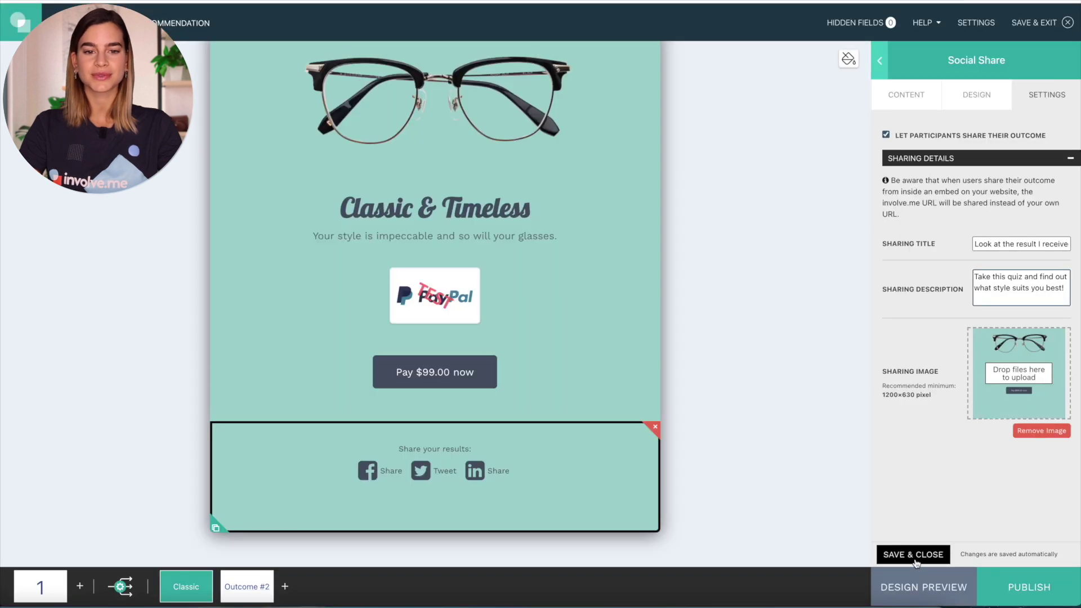
pyautogui.click(916, 557)
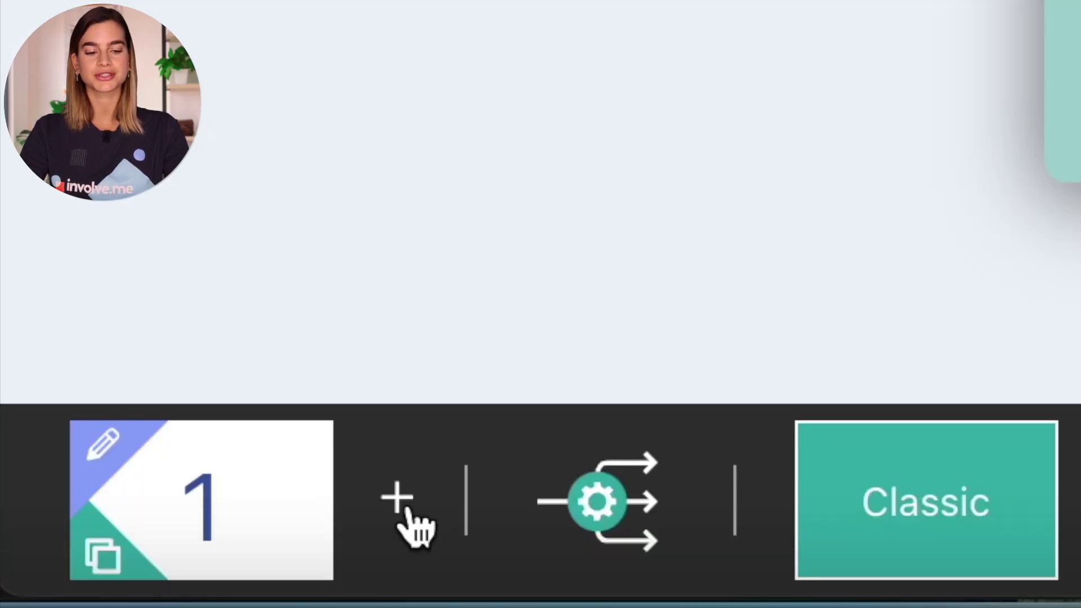
# Add page 2 with an image-answer question 'How often do you wear glasses?'
pyautogui.click(404, 506)
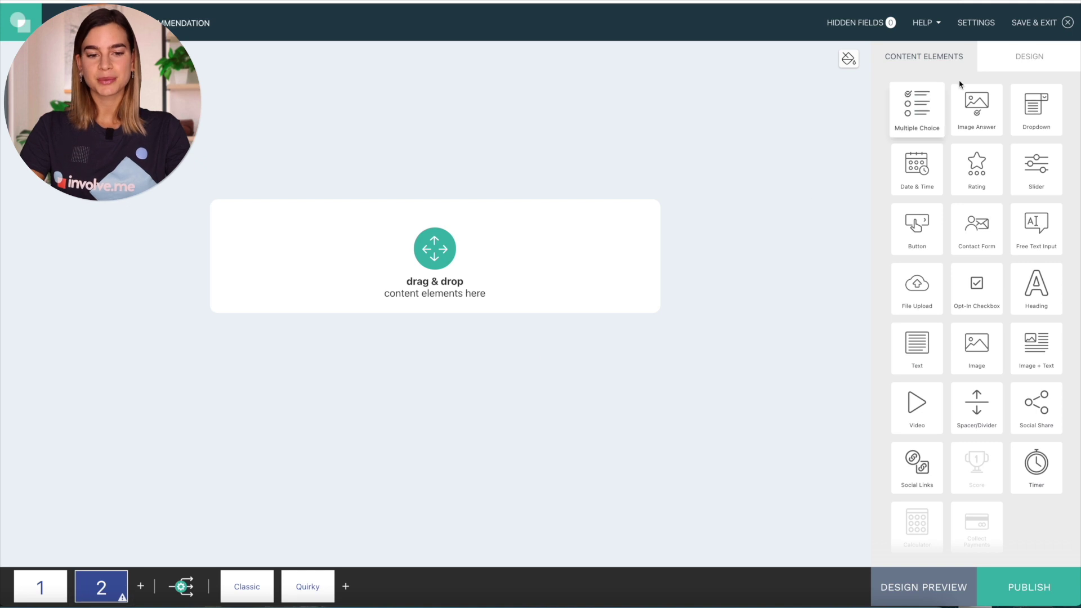
pyautogui.moveTo(965, 95); pyautogui.dragTo(395, 284)
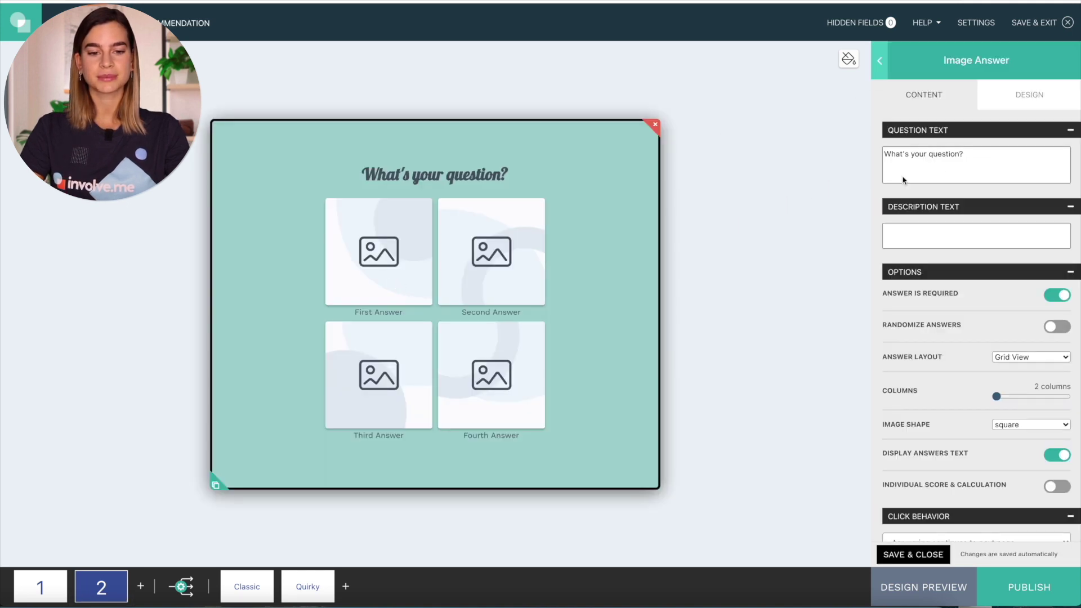
pyautogui.click(977, 153)
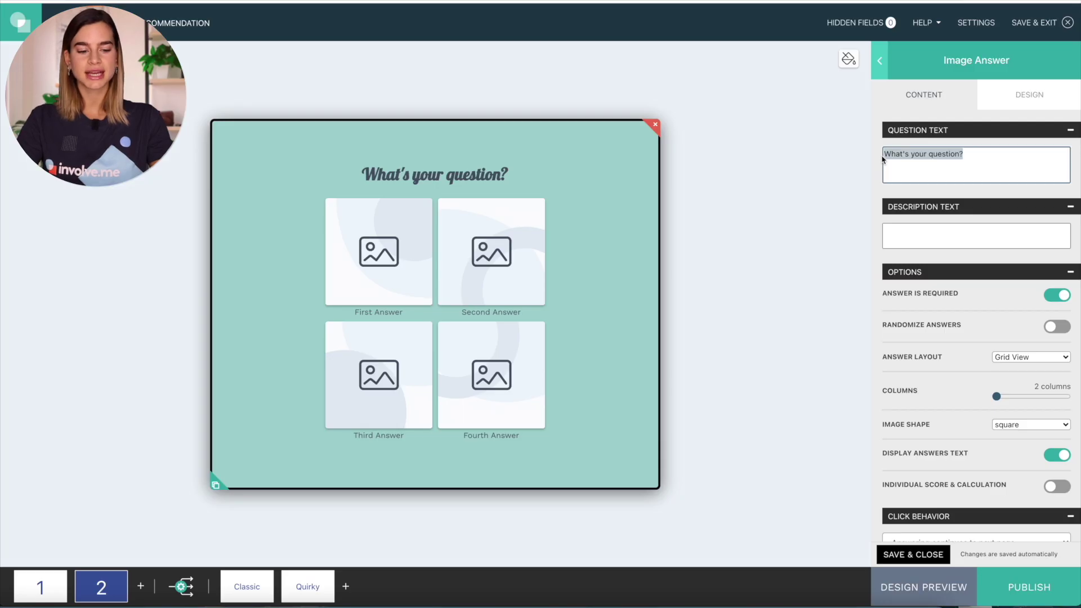
pyautogui.write('How often do you wear')
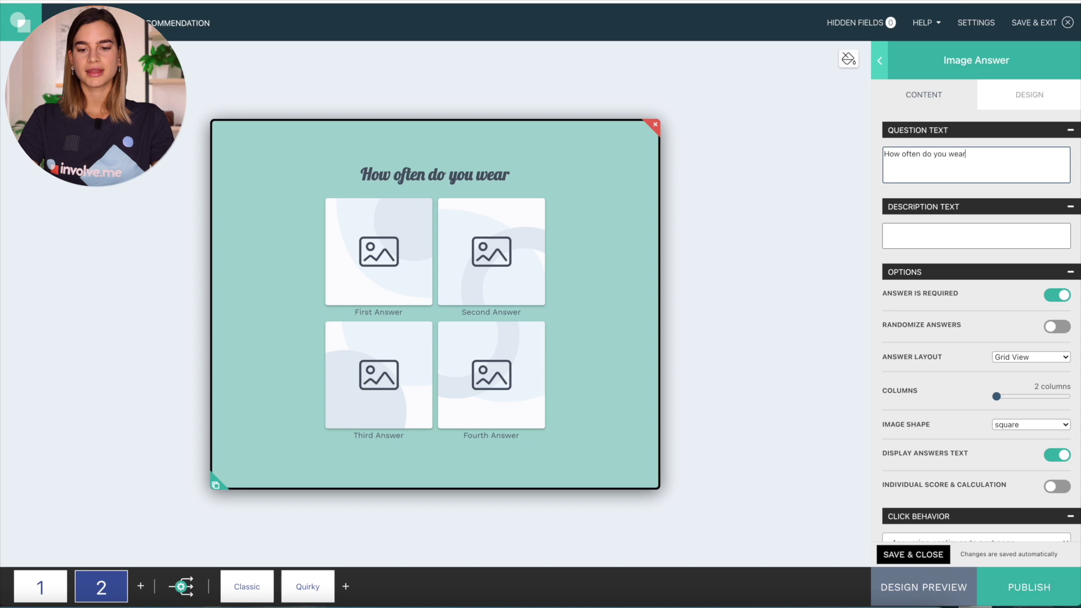
pyautogui.write(' glasses?')
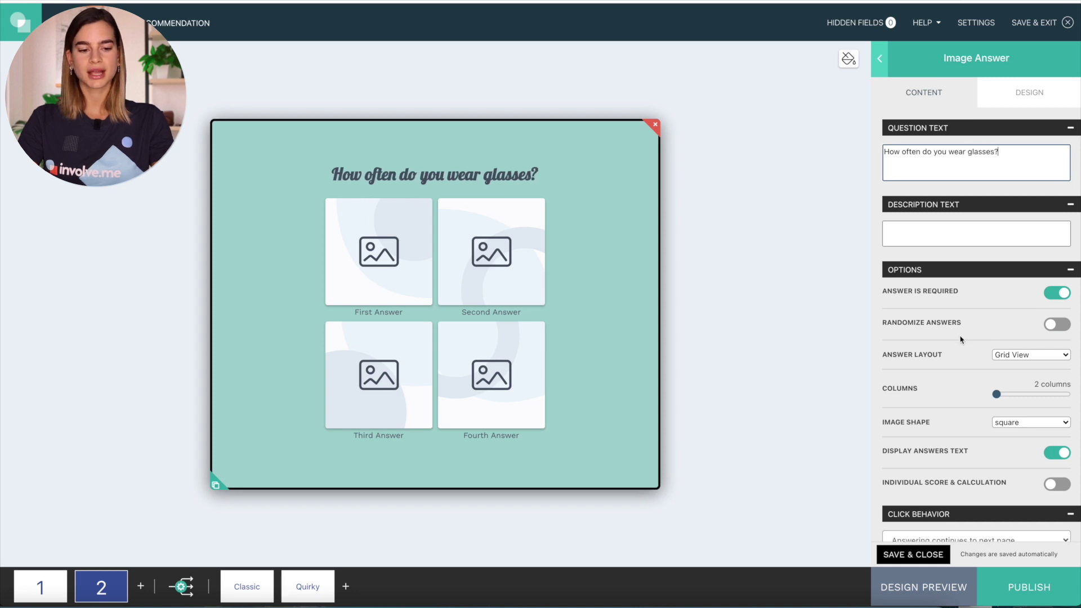
# Give the first answer an image, label it 'All day' and map it to Classic
pyautogui.scroll(-8, 961, 336)
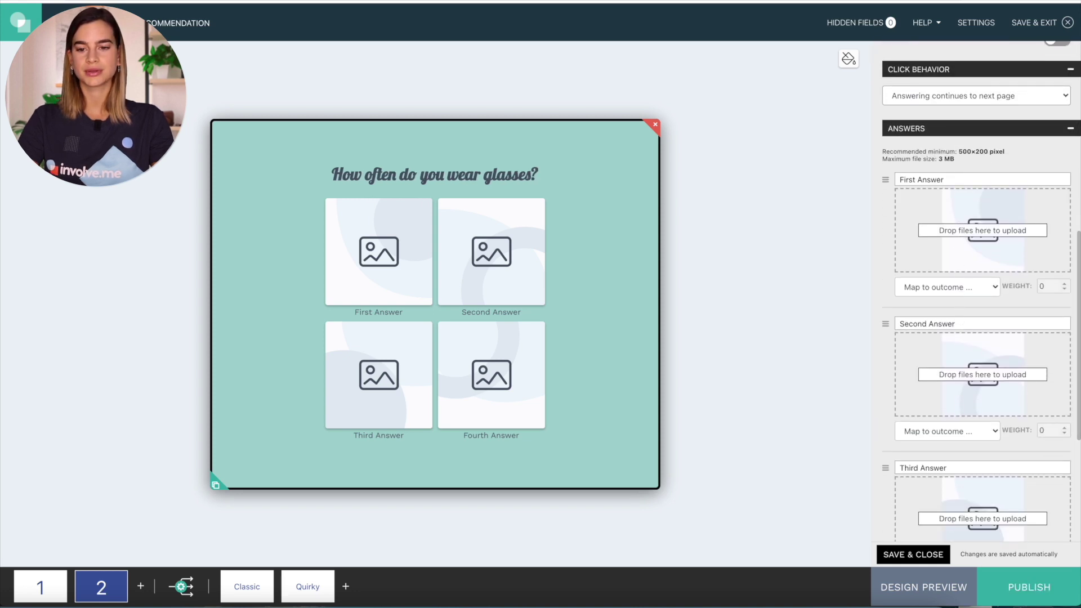
pyautogui.moveTo(971, 606); pyautogui.dragTo(979, 214)
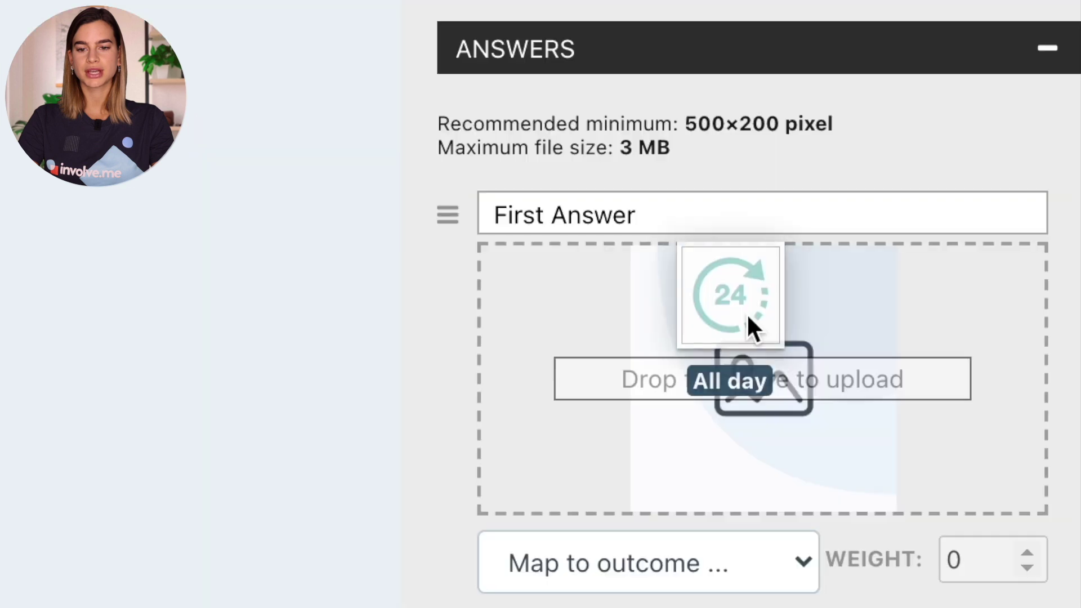
pyautogui.moveTo(749, 326); pyautogui.dragTo(475, 216)
pyautogui.write('Al')
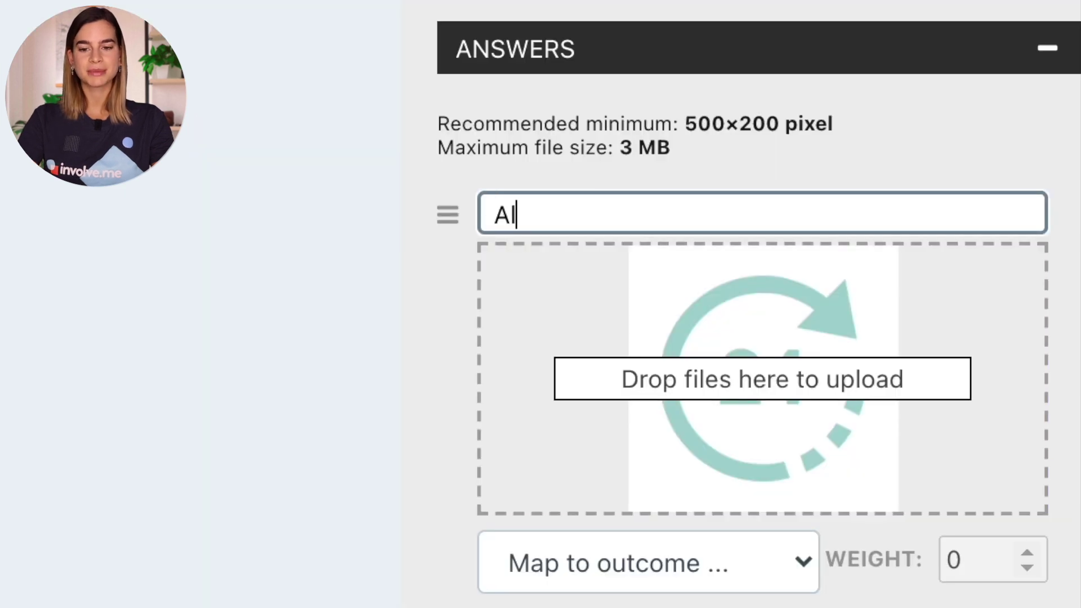
pyautogui.write('l d')
pyautogui.write('ay')
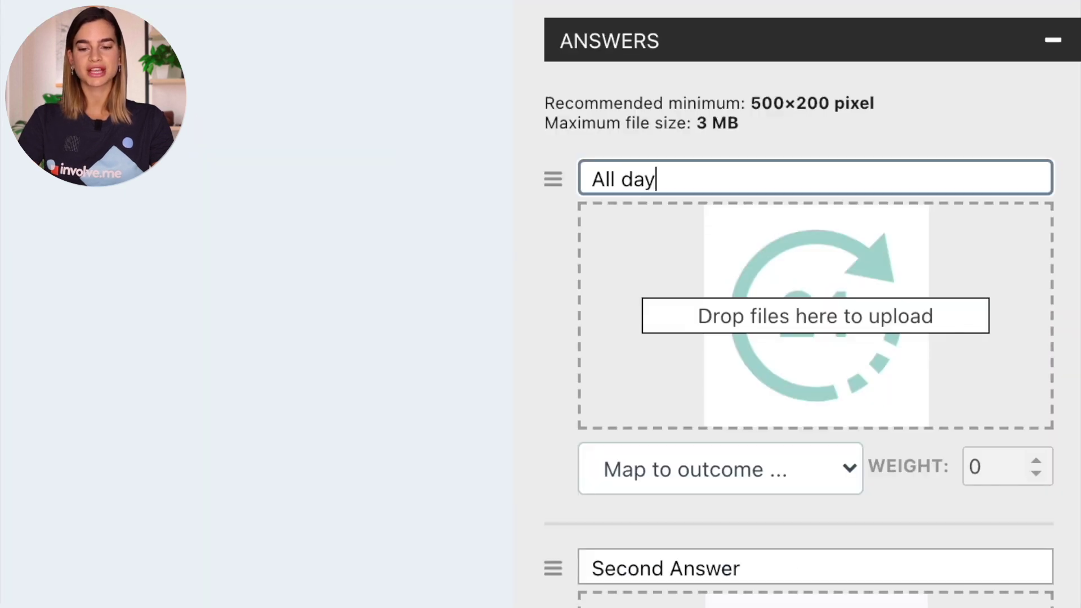
pyautogui.click(711, 468)
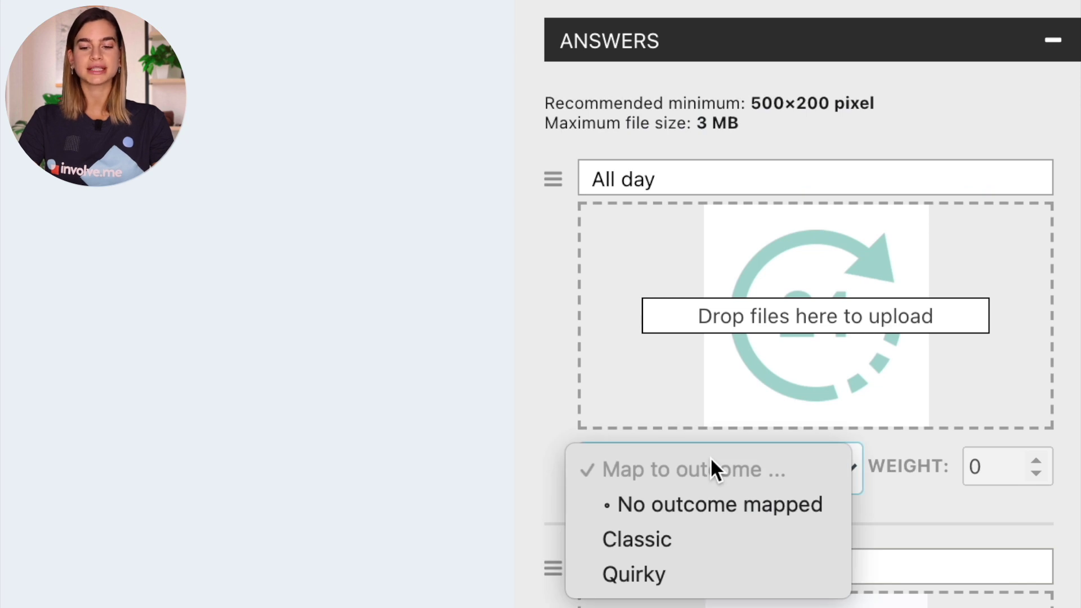
pyautogui.click(710, 538)
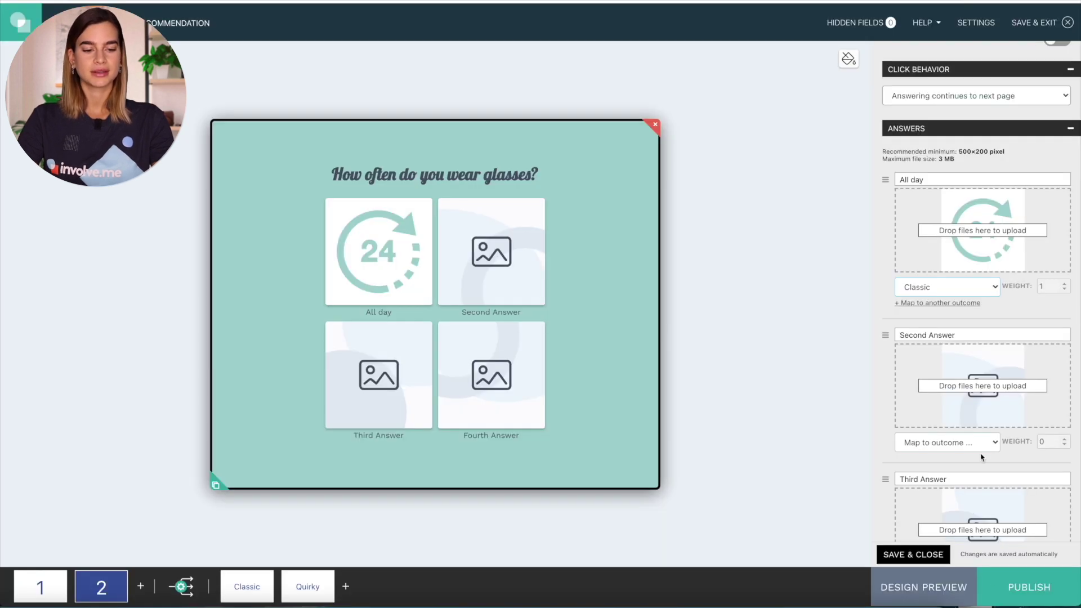
# Make answer two a book image 'Just for reading' mapped to Quirky, and delete the extra answer
pyautogui.scroll(-3, 983, 458)
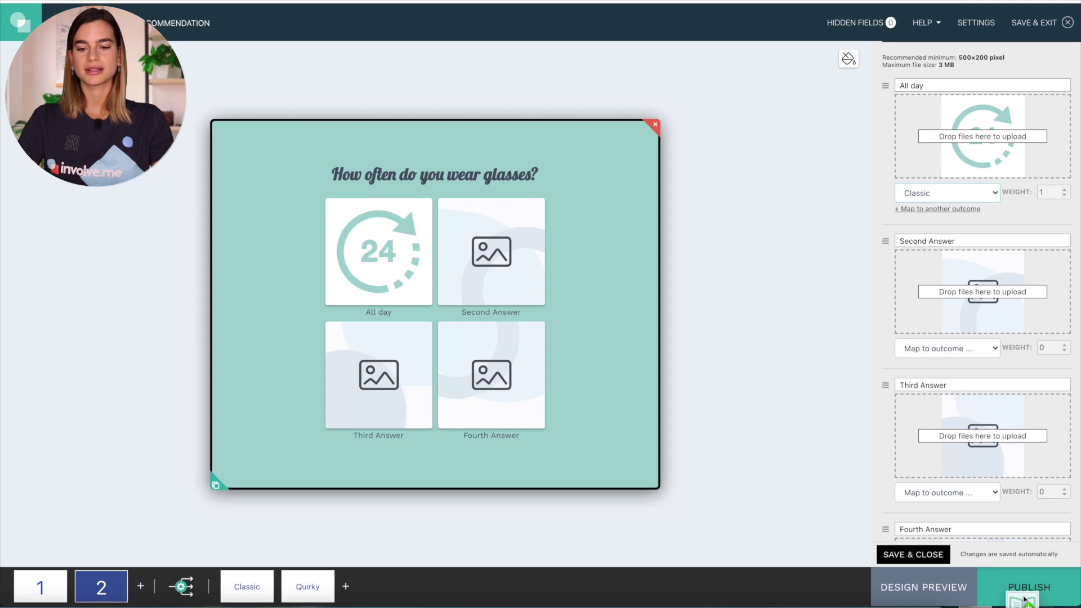
pyautogui.moveTo(1024, 600); pyautogui.dragTo(962, 295)
pyautogui.moveTo(962, 238); pyautogui.dragTo(891, 243)
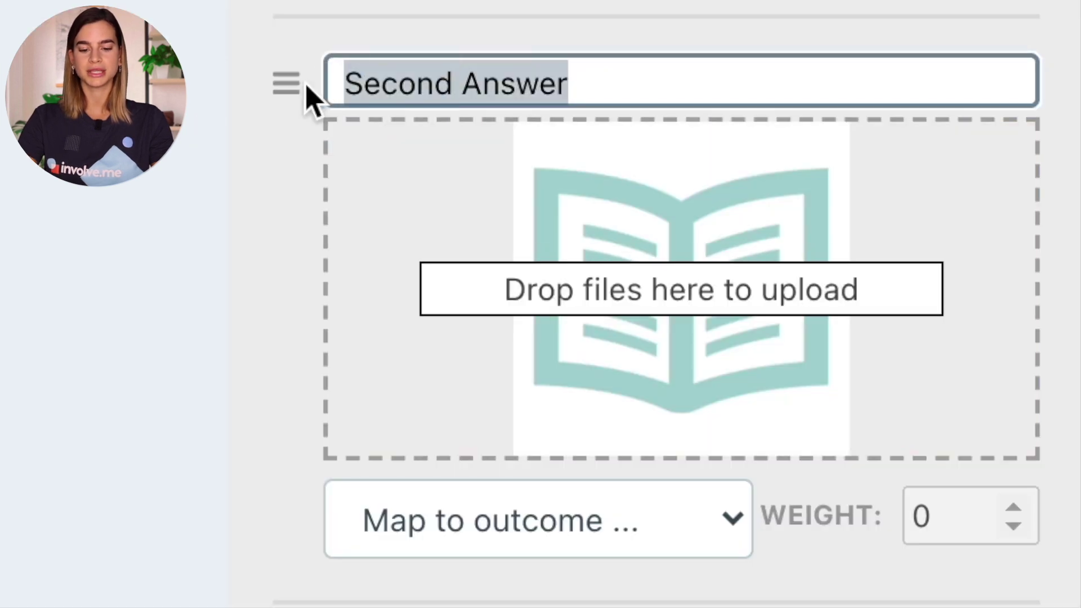
pyautogui.write('Just')
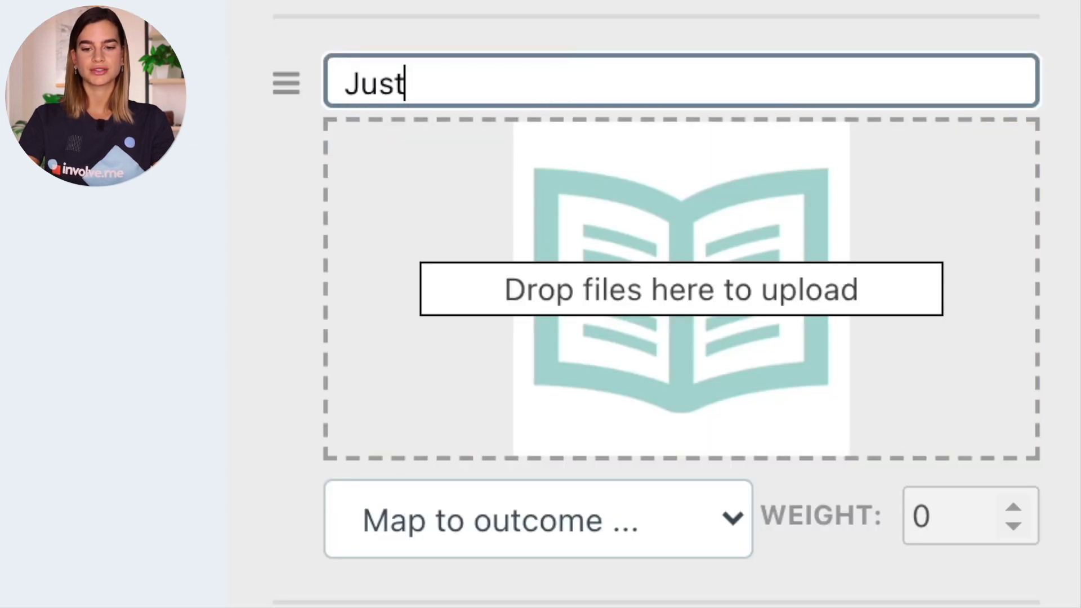
pyautogui.write(' for reading')
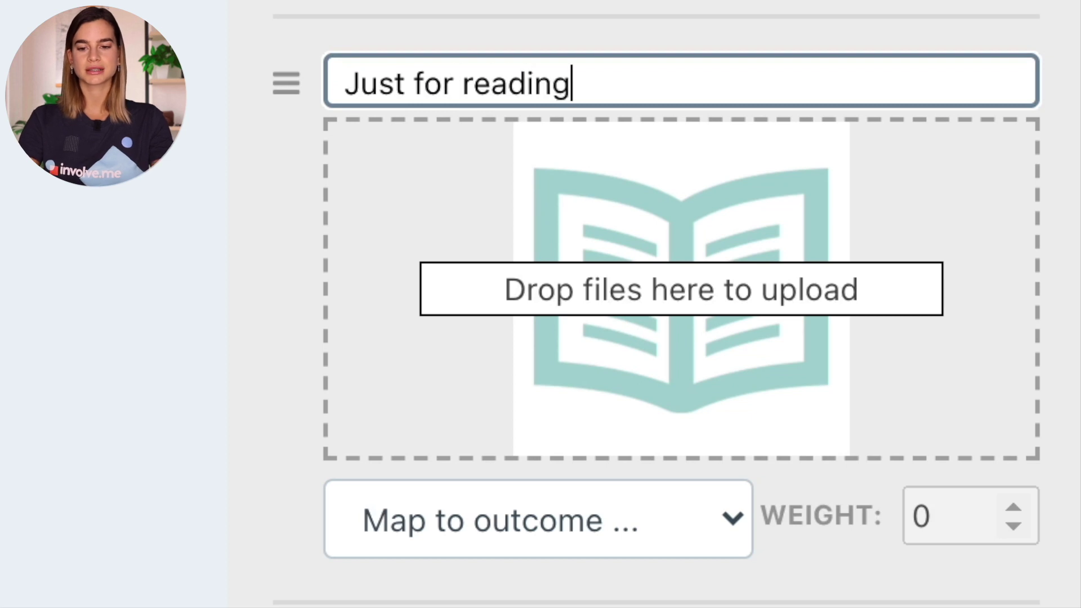
pyautogui.click(397, 510)
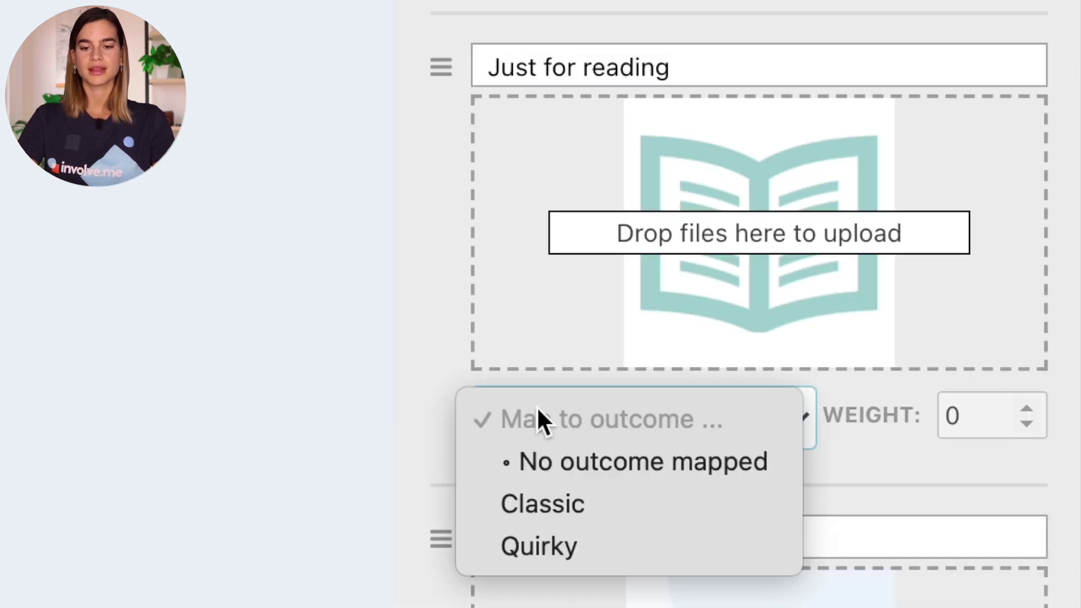
pyautogui.click(562, 549)
pyautogui.scroll(-5, 563, 555)
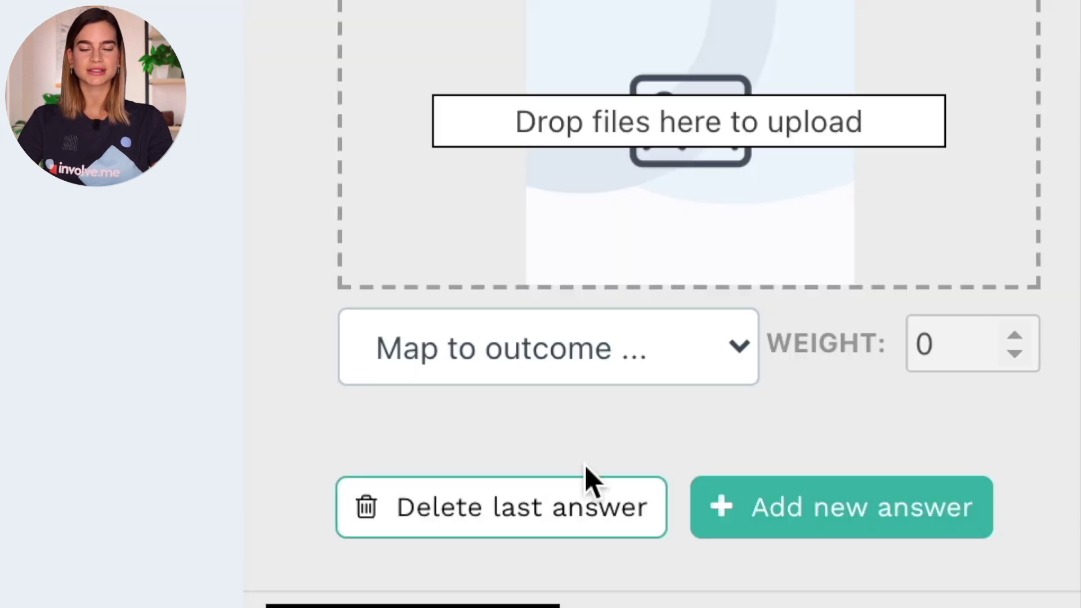
pyautogui.click(562, 510)
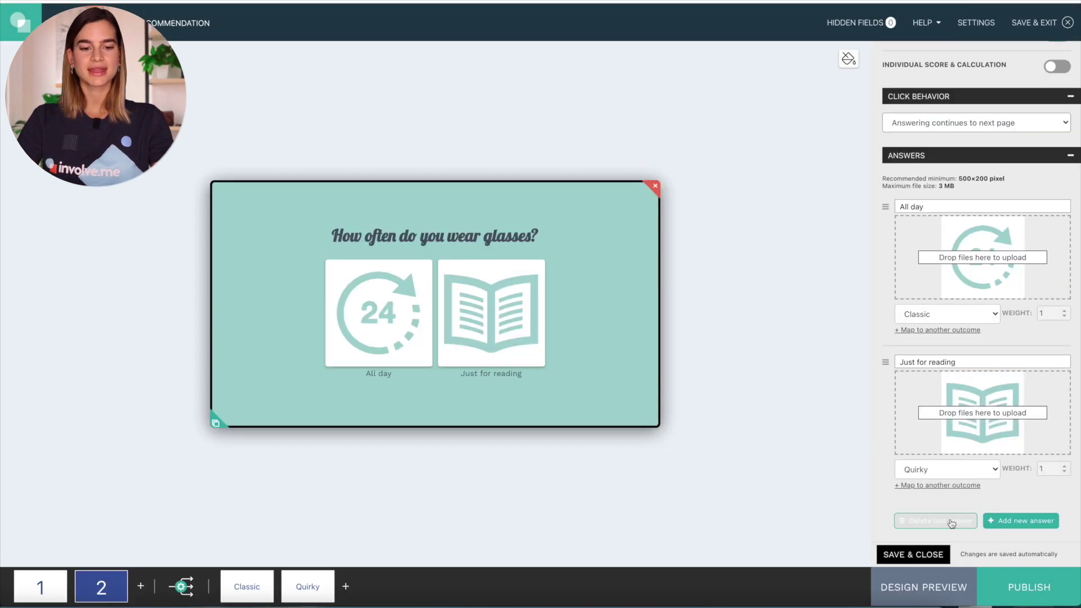
pyautogui.click(929, 555)
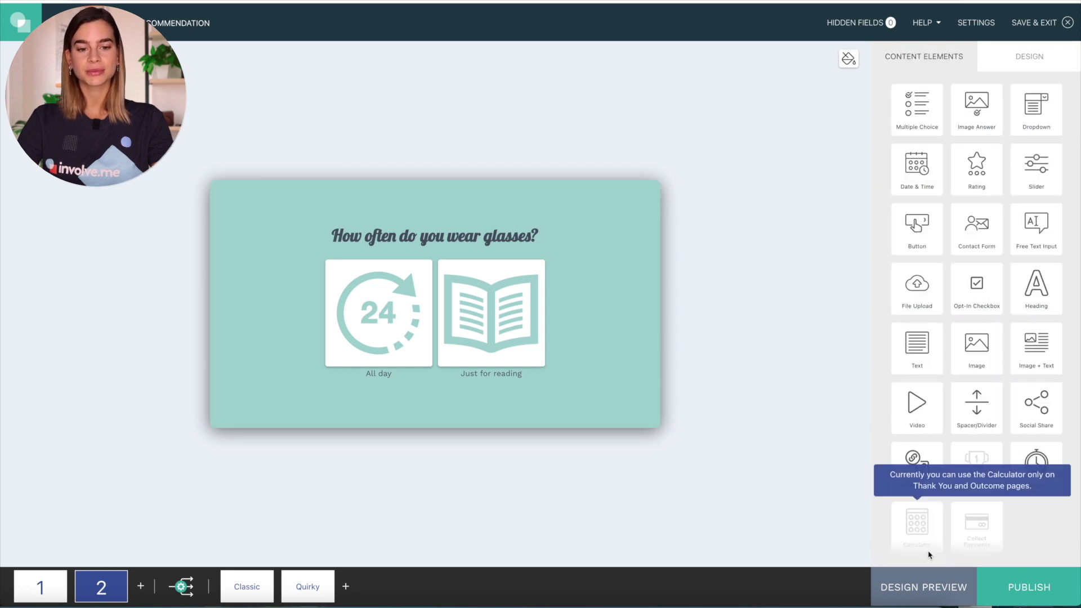
# Reuse the intro page's hand-holding-glasses photo below the two image answers on page 2
pyautogui.click(41, 586)
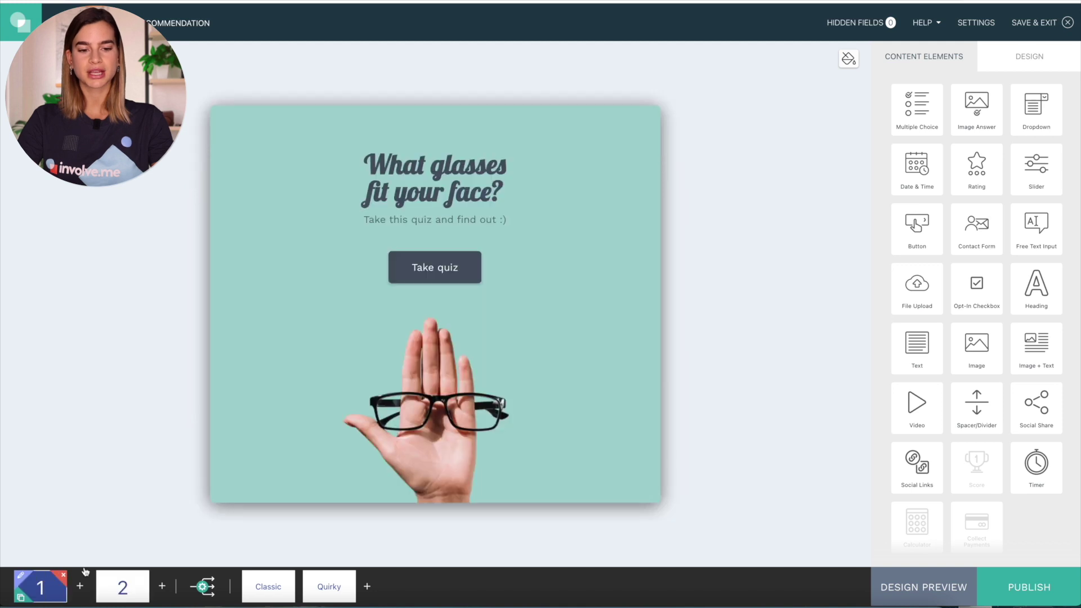
pyautogui.click(384, 450)
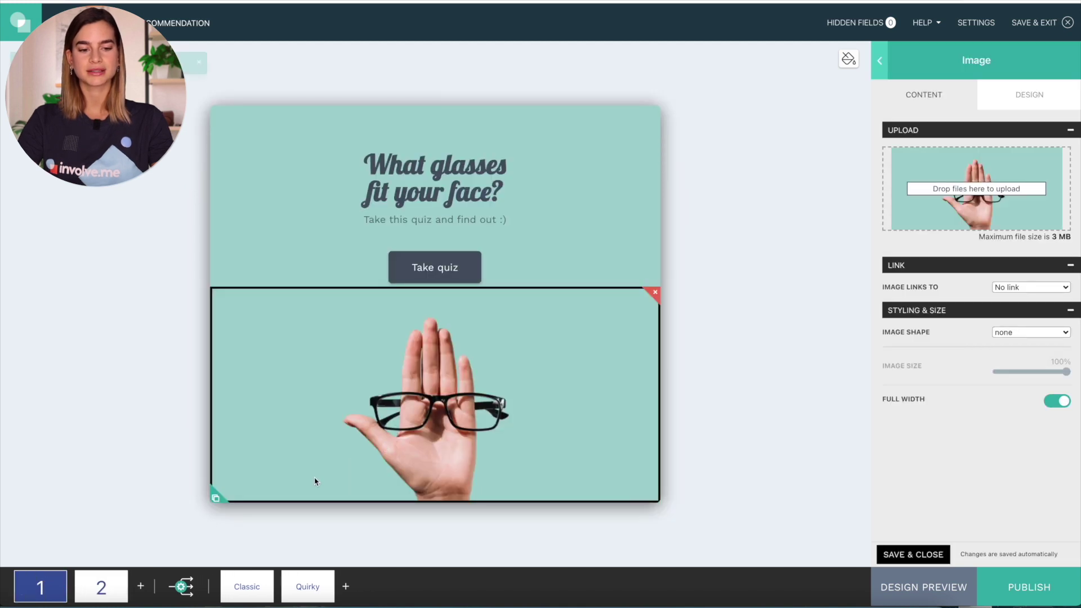
pyautogui.click(90, 592)
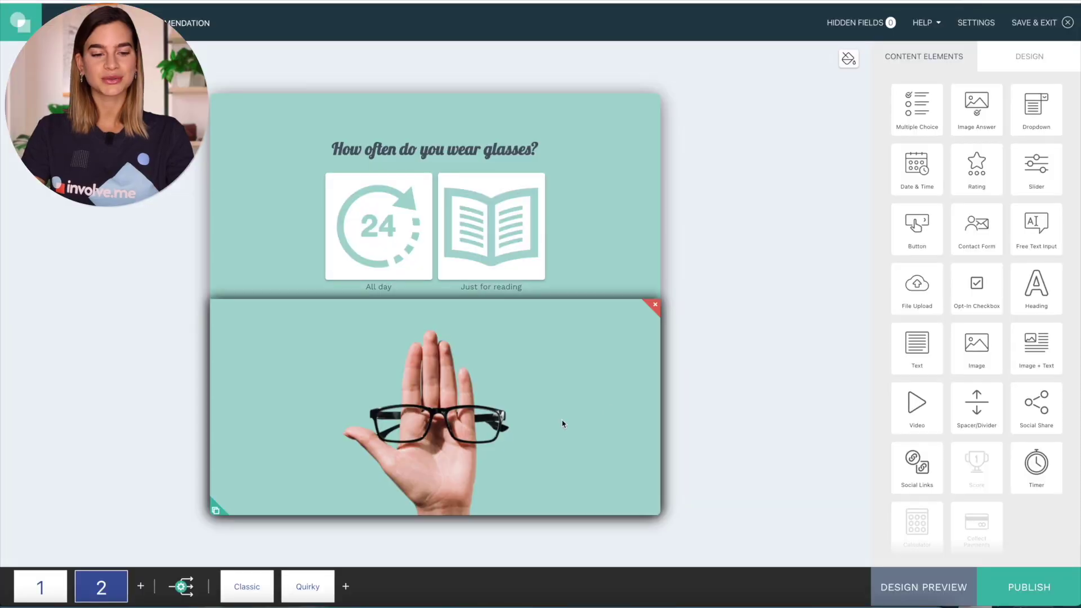
# Add a new page with a contact form headed 'How can we reach you?'
pyautogui.click(142, 587)
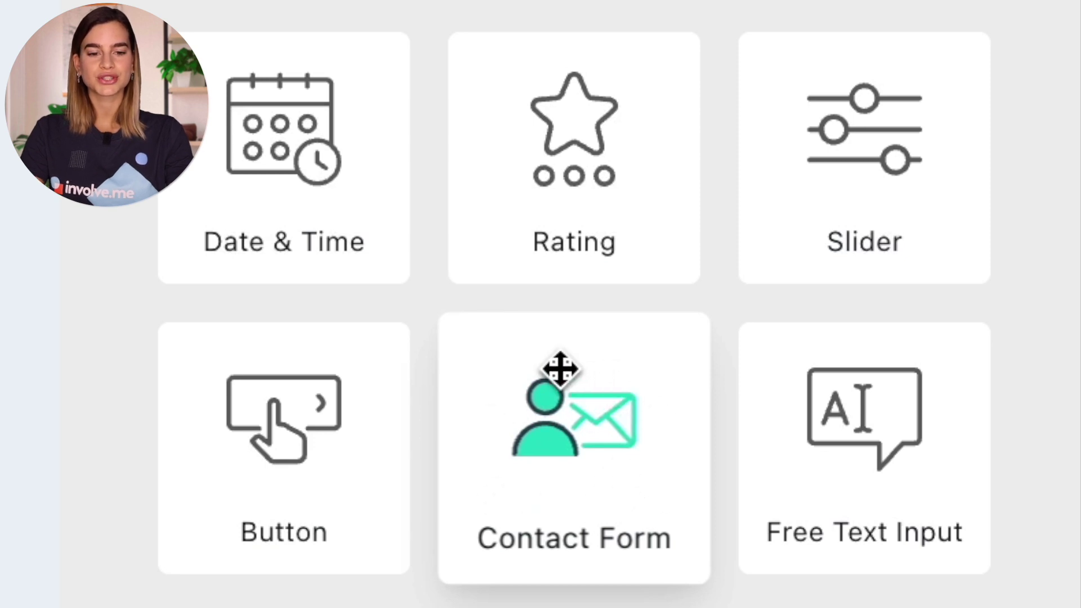
pyautogui.moveTo(592, 451); pyautogui.dragTo(456, 288)
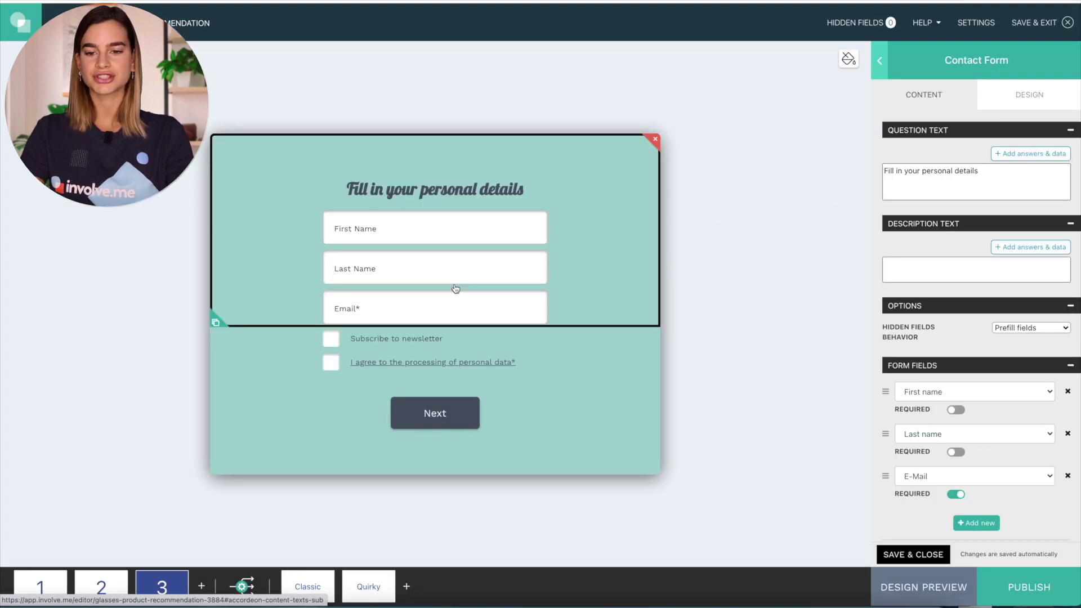
pyautogui.click(982, 173)
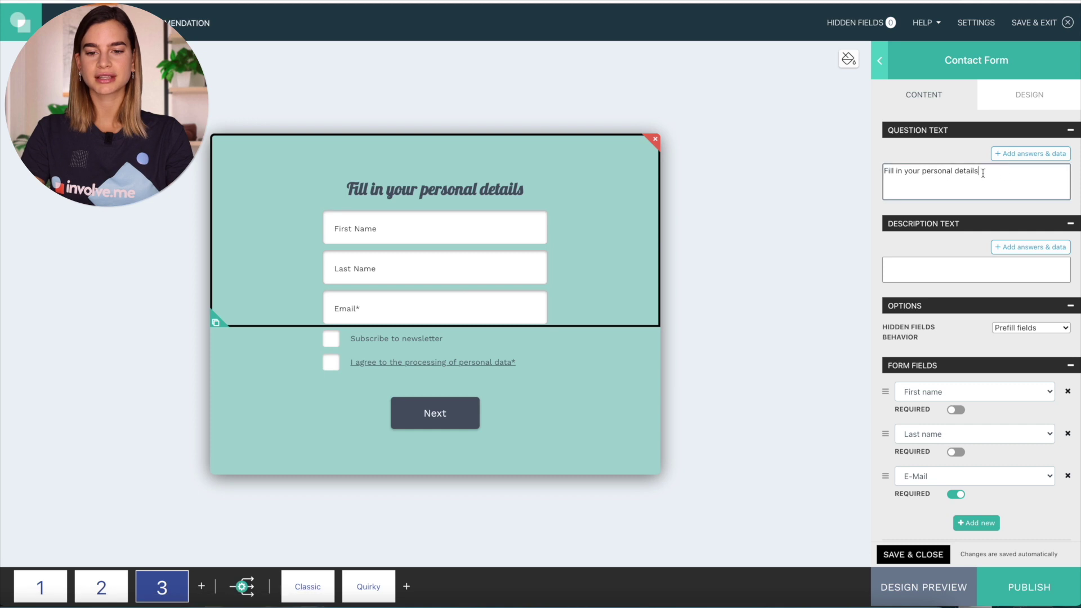
pyautogui.hotkey('ctrl', 'a')
pyautogui.write('H')
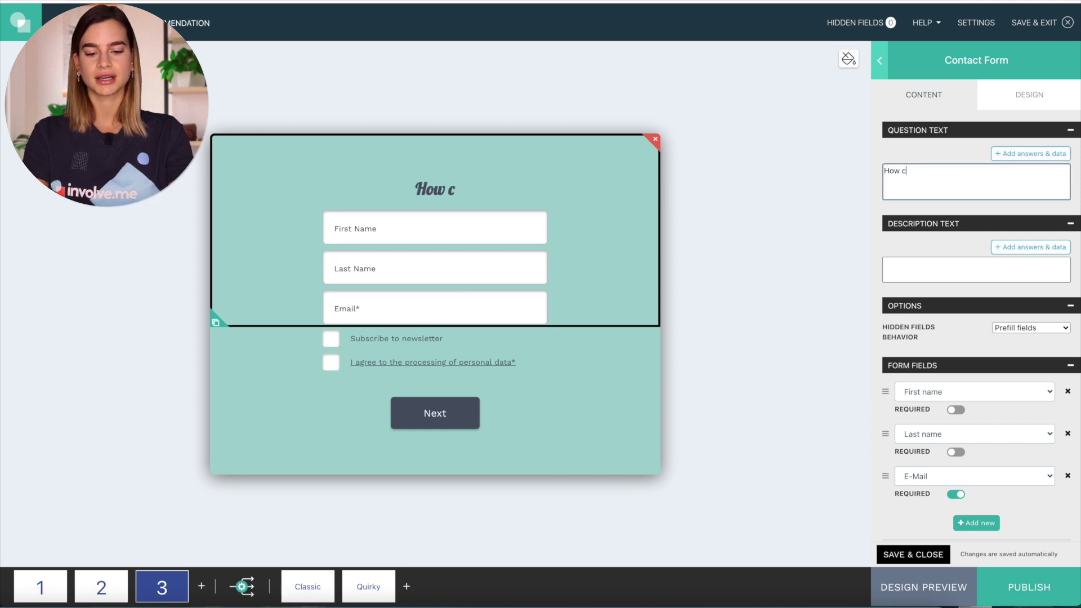
pyautogui.write('ow can we reac')
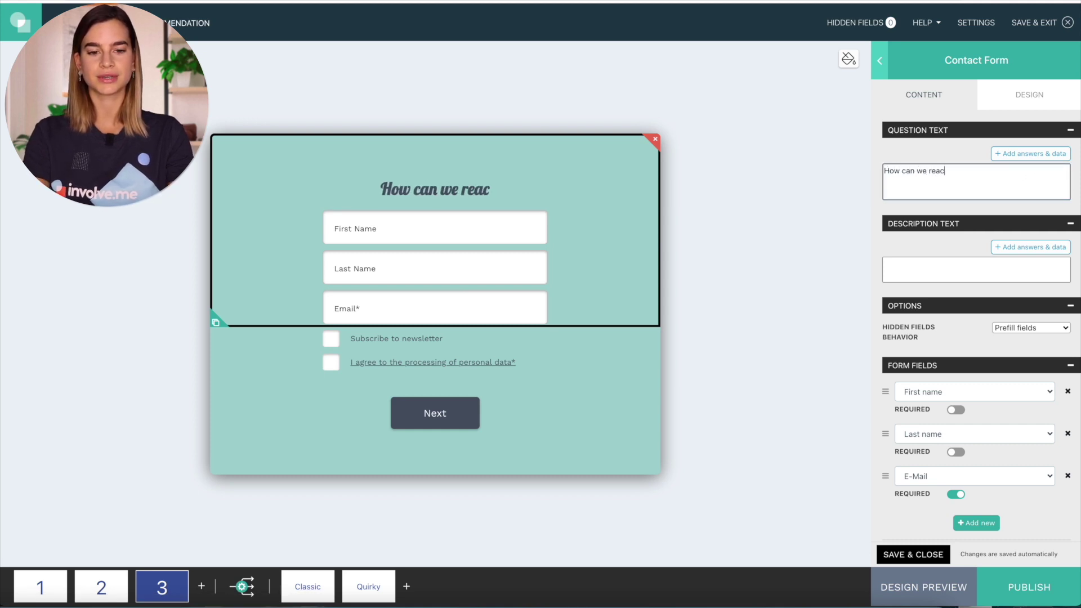
pyautogui.write('h you?')
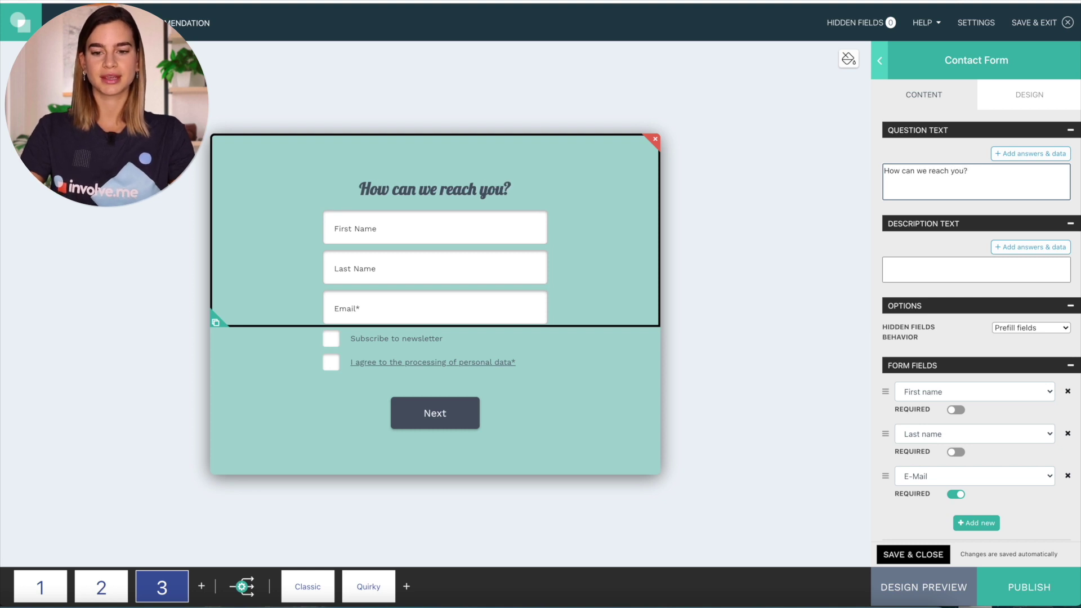
pyautogui.scroll(-2, 929, 256)
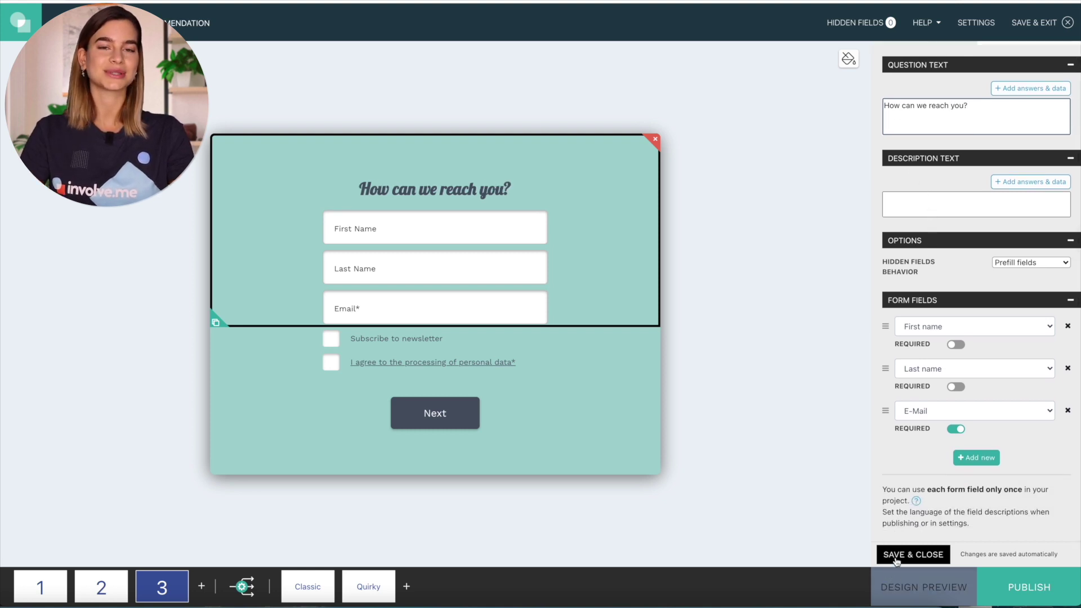
pyautogui.click(896, 556)
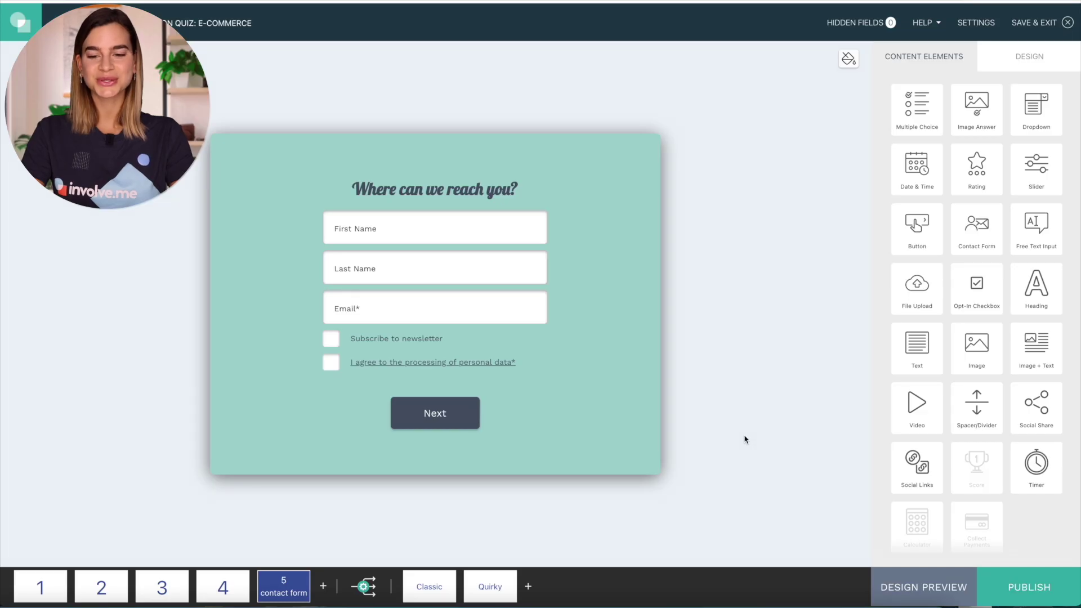
# Review the publishing settings and confirm putting the Product Recommendation Quiz: E-Commerce live
pyautogui.click(1021, 585)
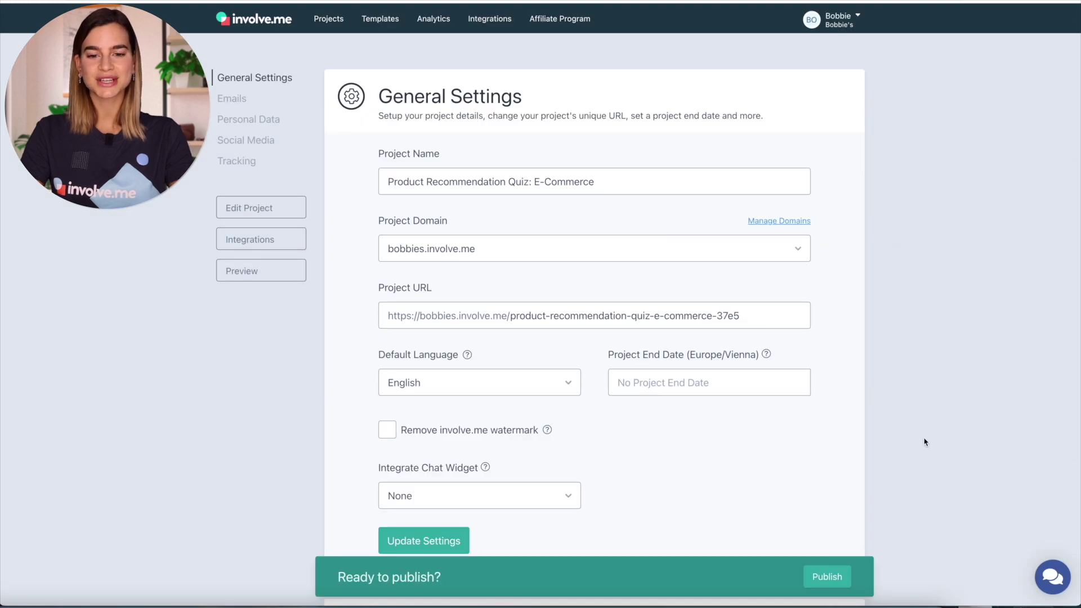
pyautogui.scroll(-8, 925, 443)
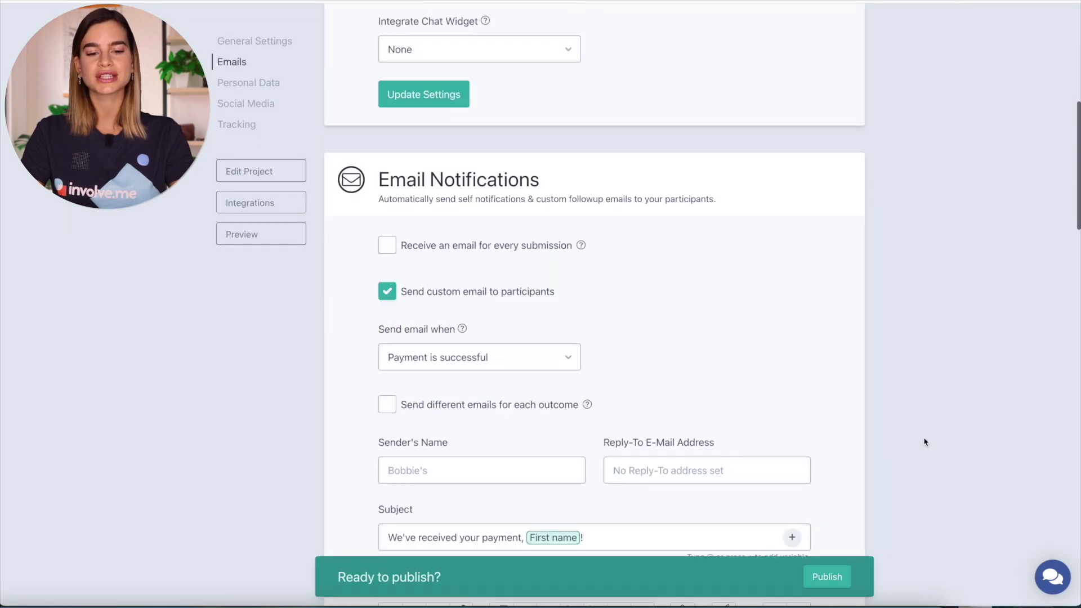
pyautogui.scroll(-15, 925, 443)
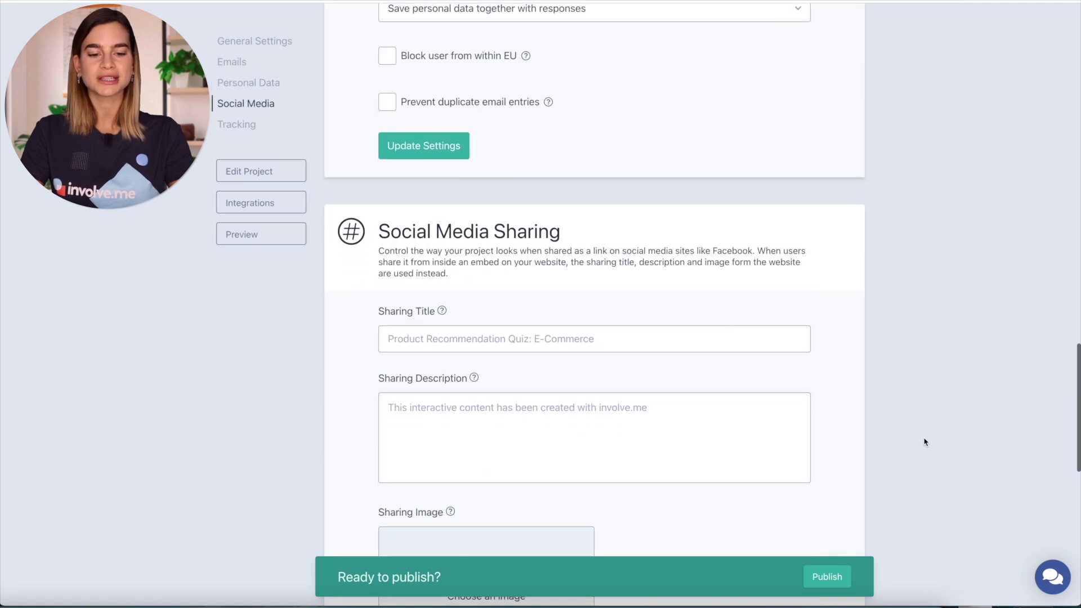
pyautogui.scroll(-10, 926, 443)
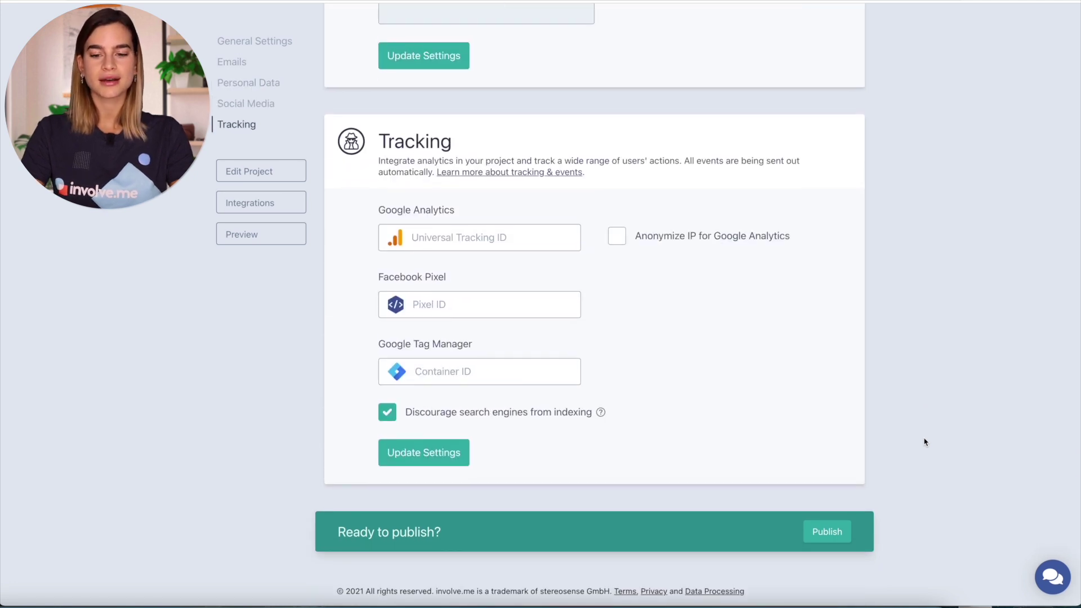
pyautogui.click(827, 533)
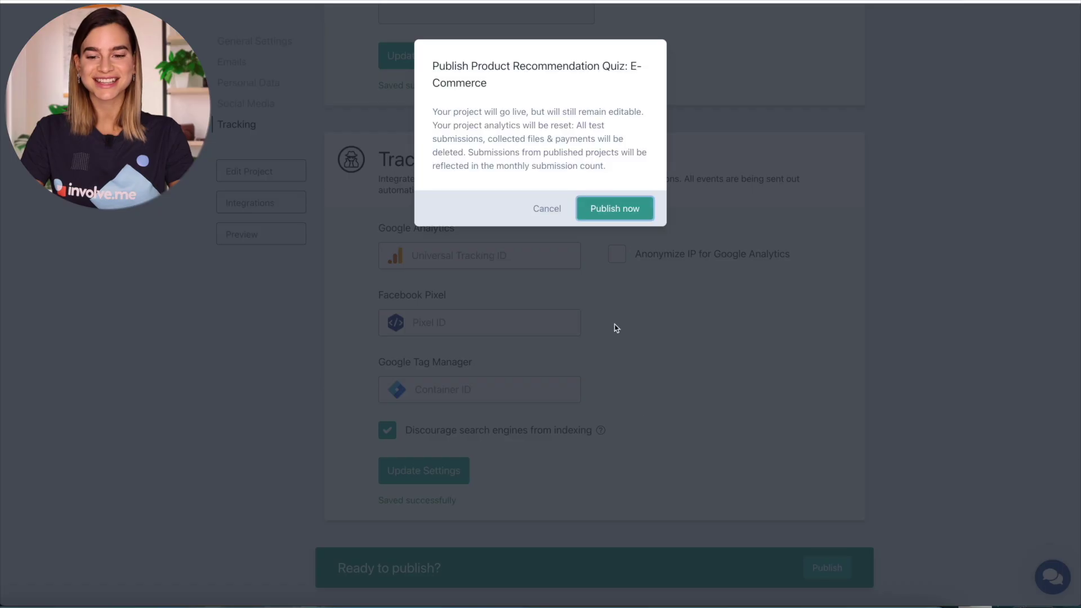
pyautogui.click(632, 207)
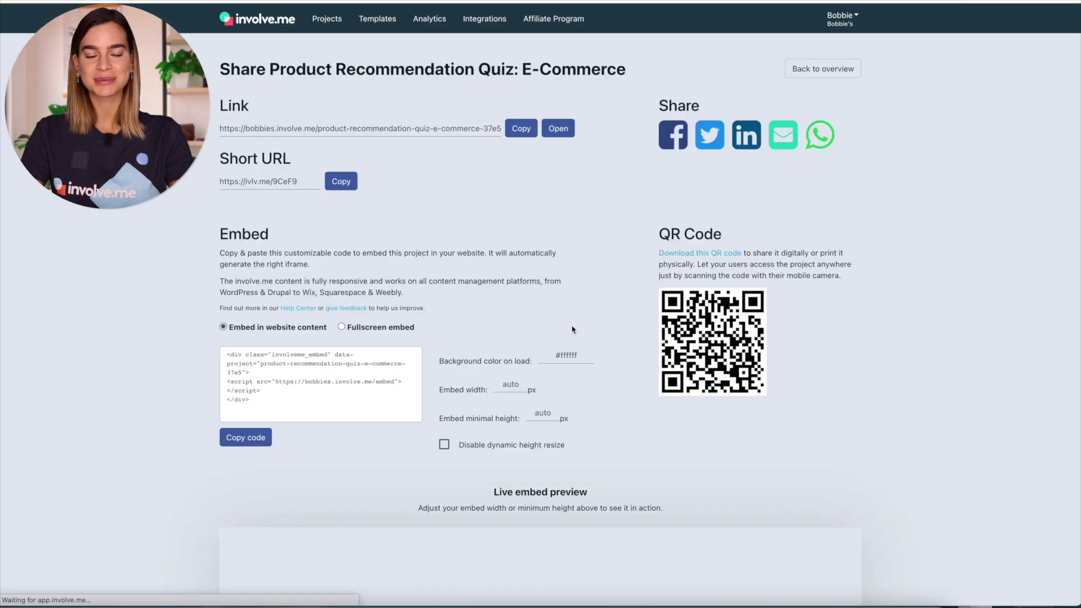